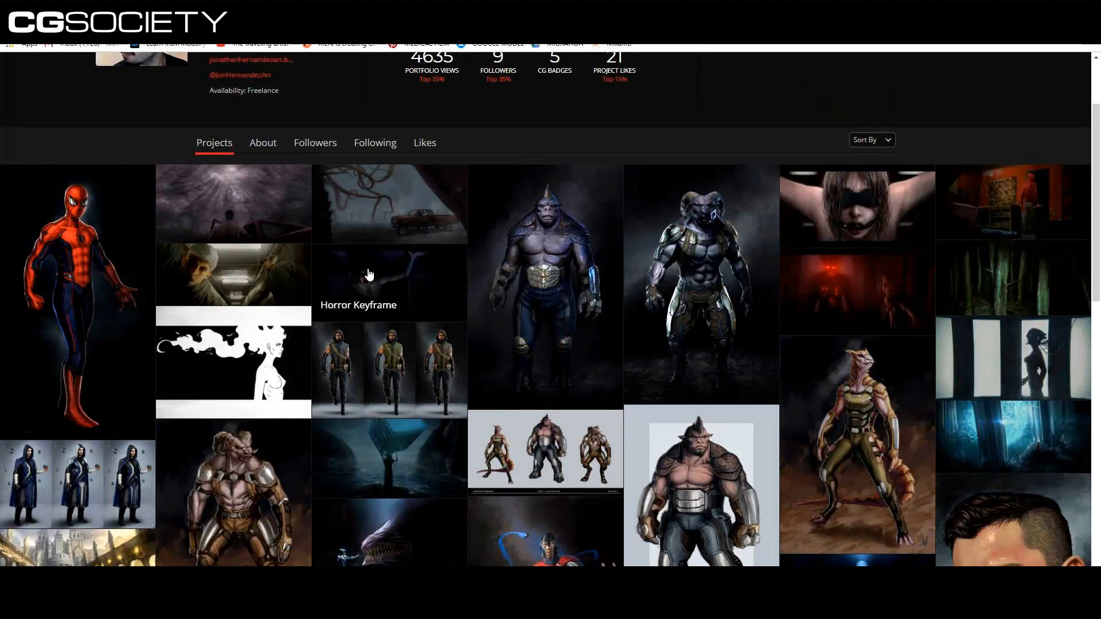
- Look through the artist's portfolio and compare the Dream Mist artwork with the neighbouring What is that? and Dream in the mist pieces
scroll(368, 275, "down", 1)
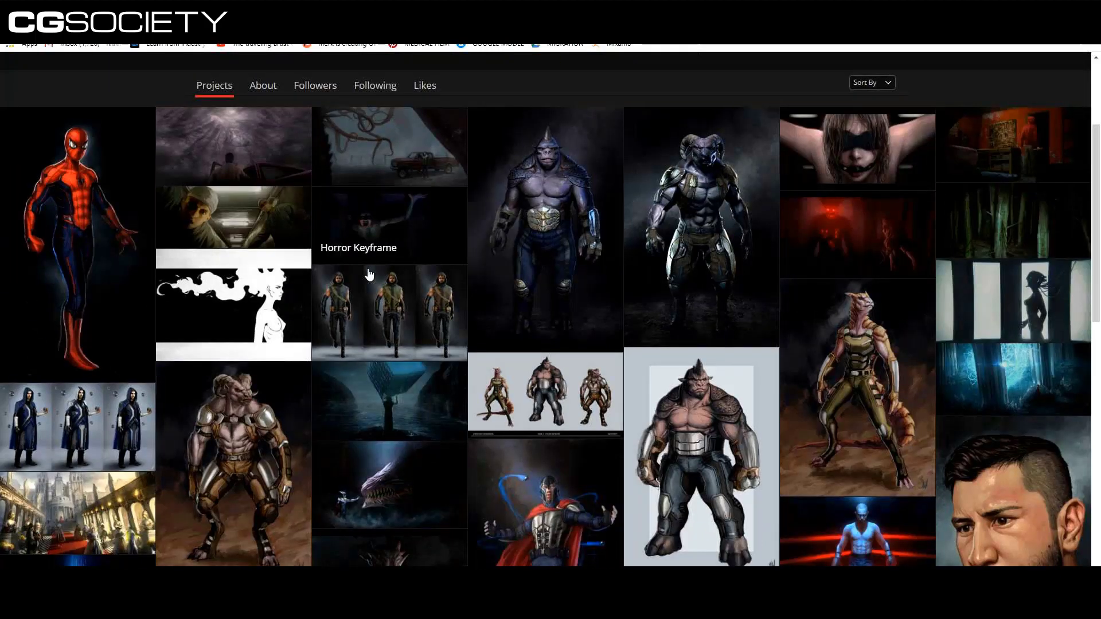
scroll(369, 275, "down", 2)
scroll(581, 351, "up", 3)
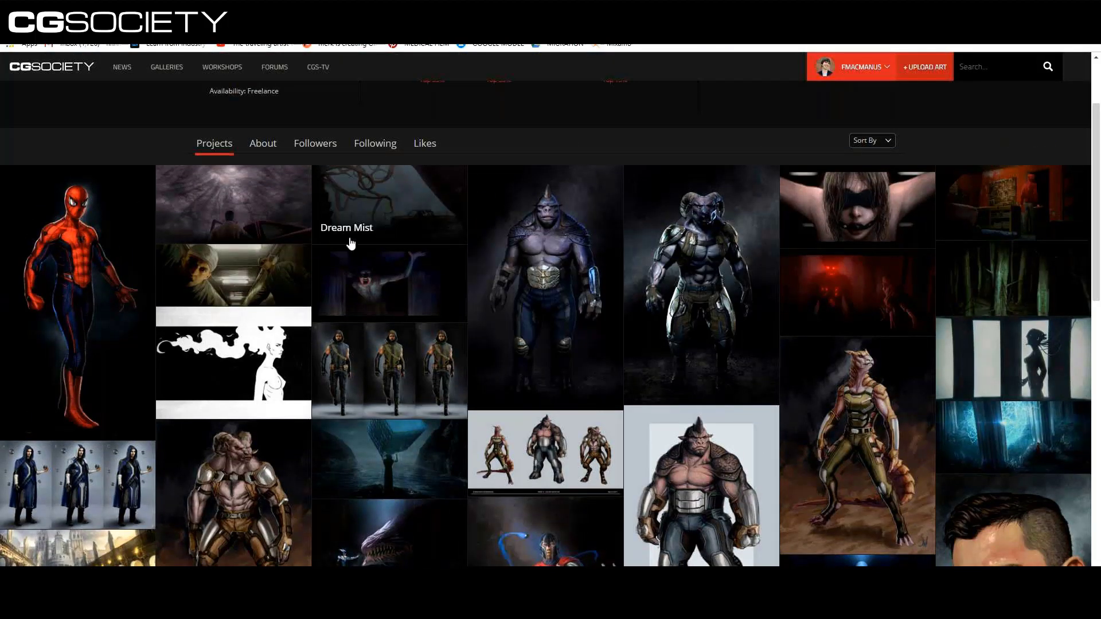
left_click(278, 287)
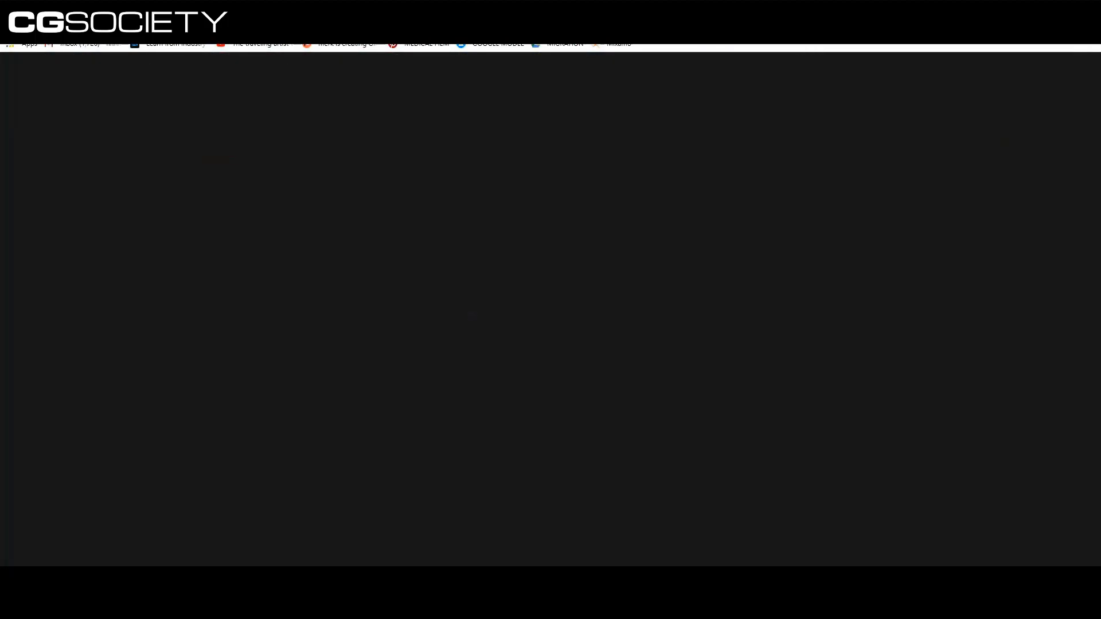
key("Right")
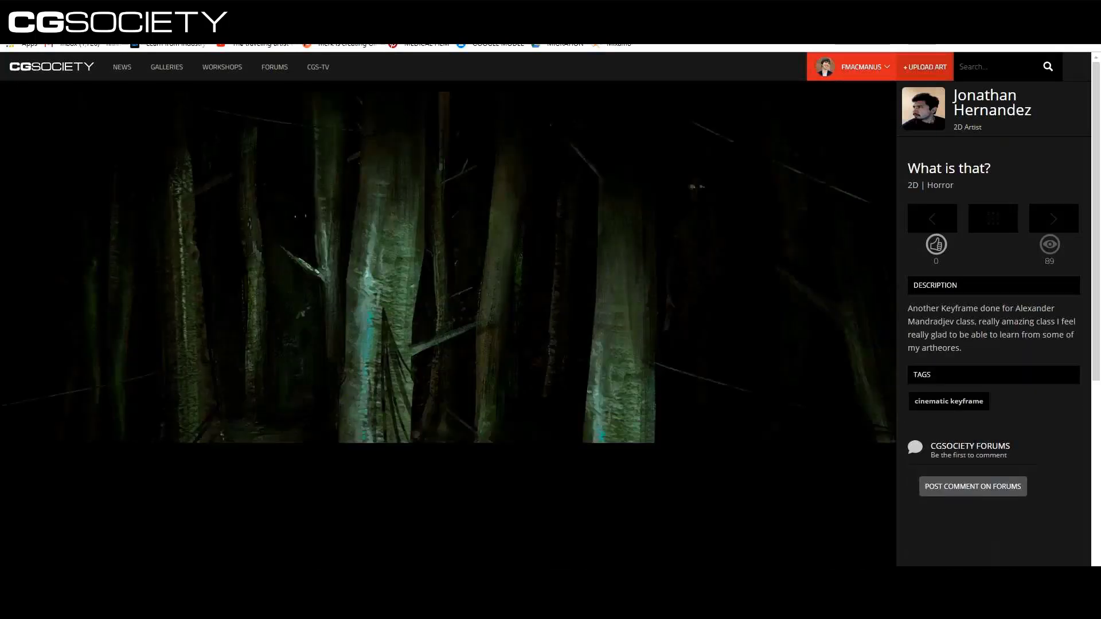
key("Right")
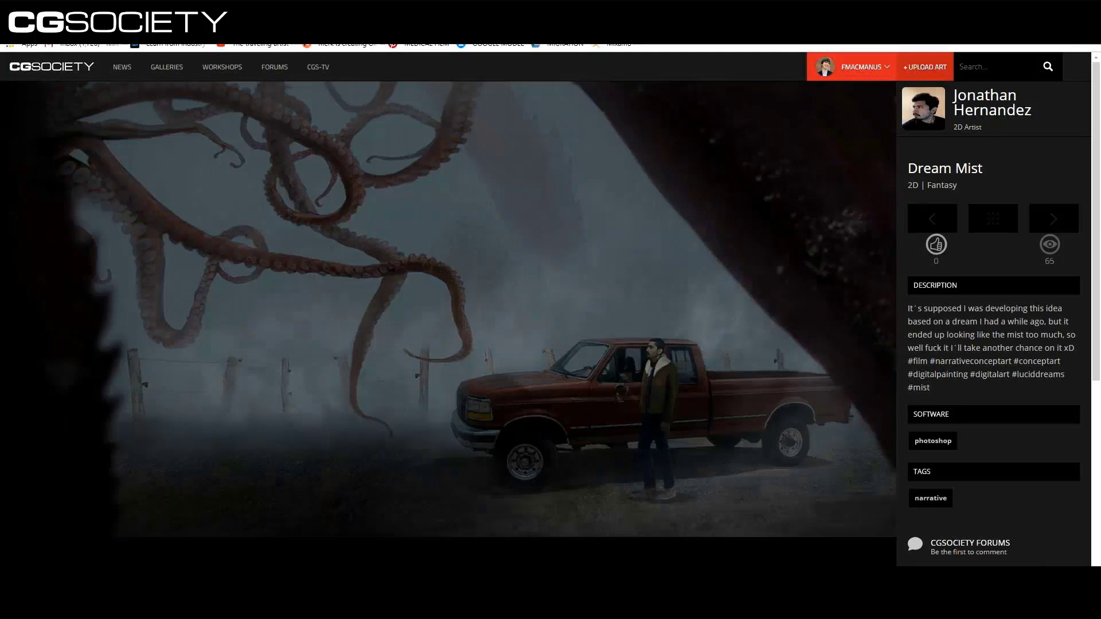
key("Right")
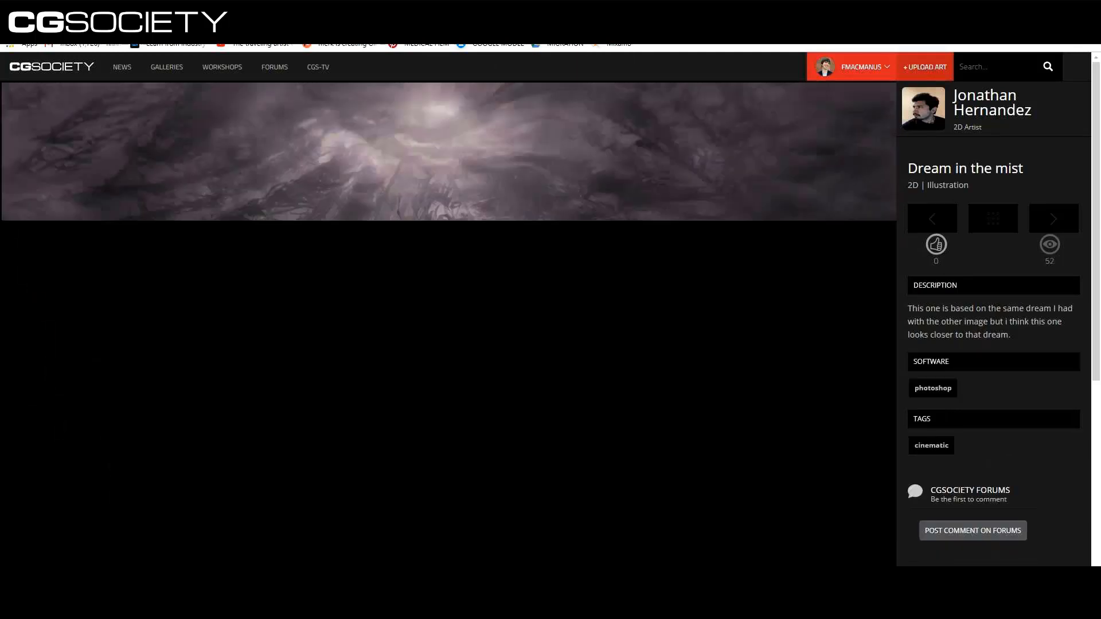
key("Left")
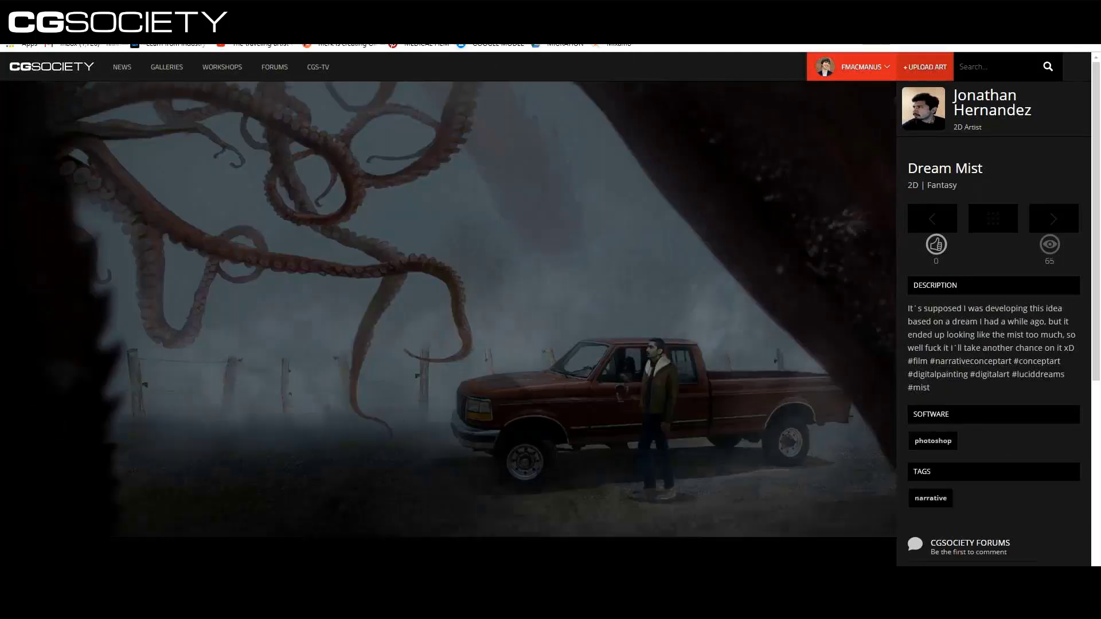
key("Left")
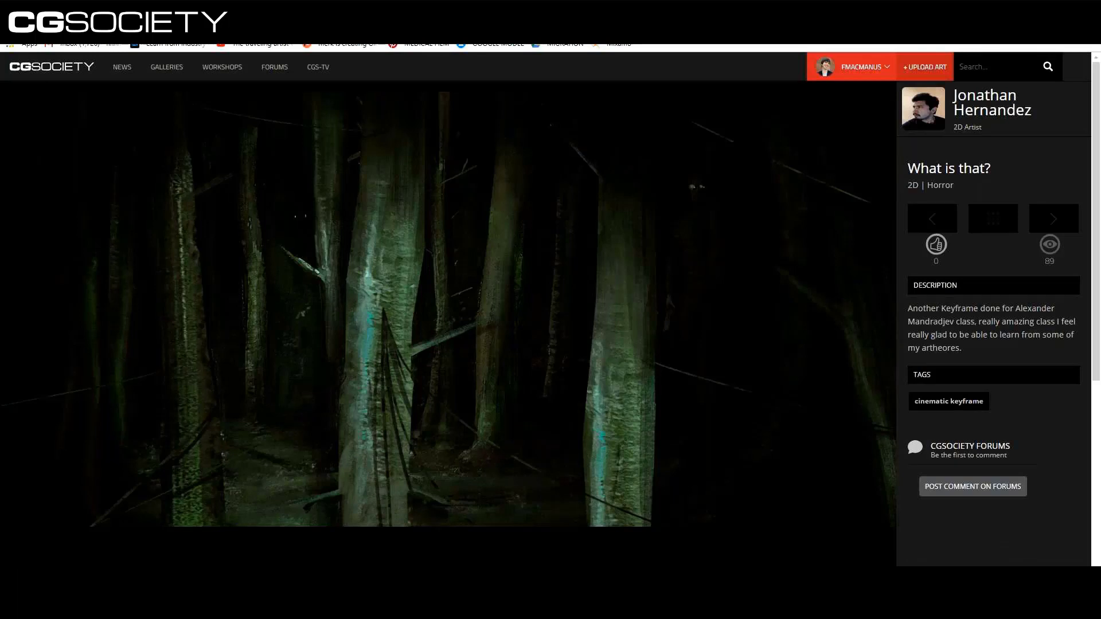
key("Right")
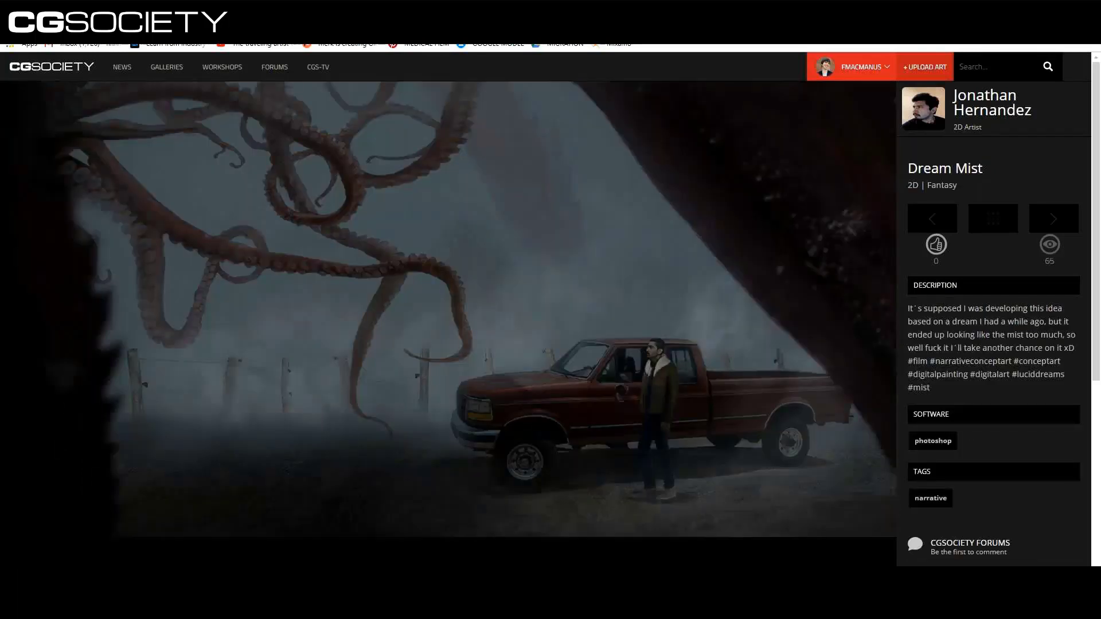
key("Right")
key("Left")
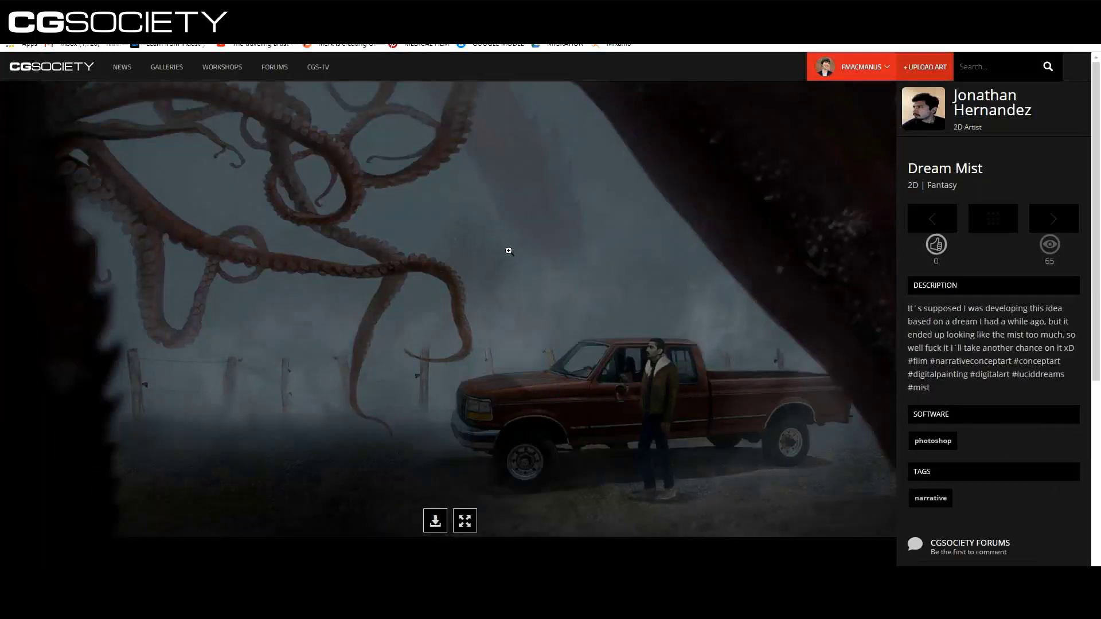
- Copy the Dream Mist image and paste it into a new 1920 × 976 pixel Photoshop document at 72 ppi
right_click(555, 291)
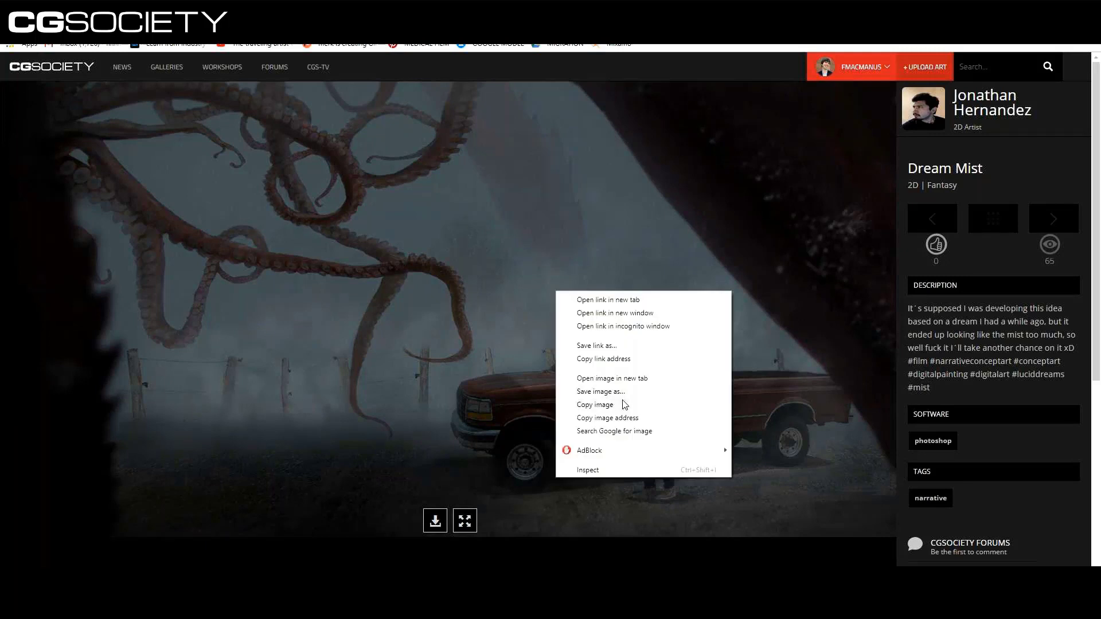
left_click(594, 405)
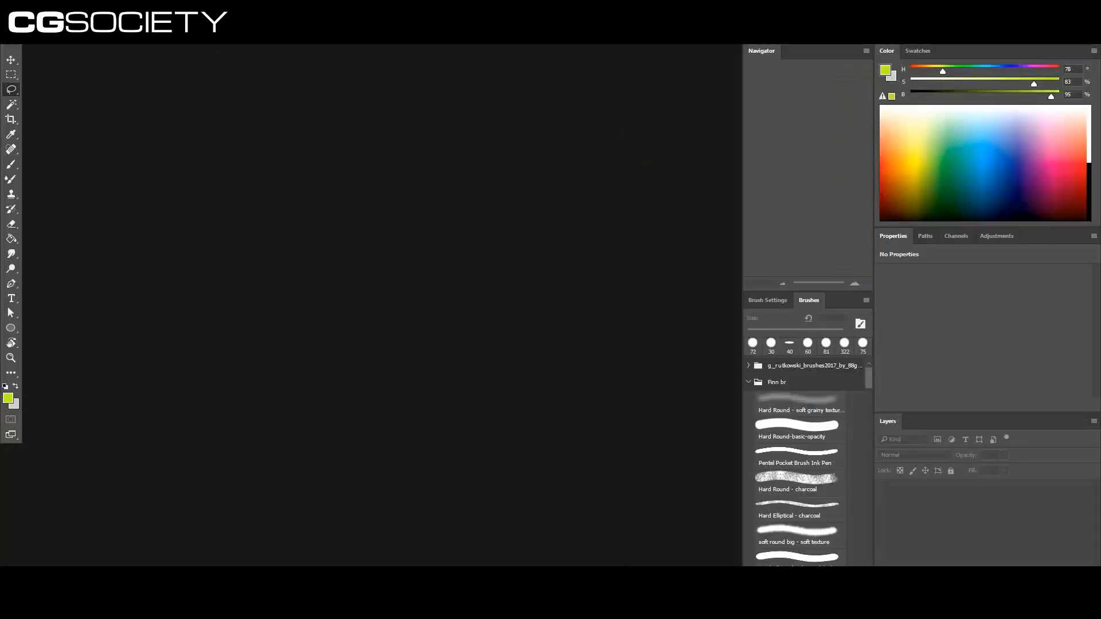
key("alt+f")
key("n")
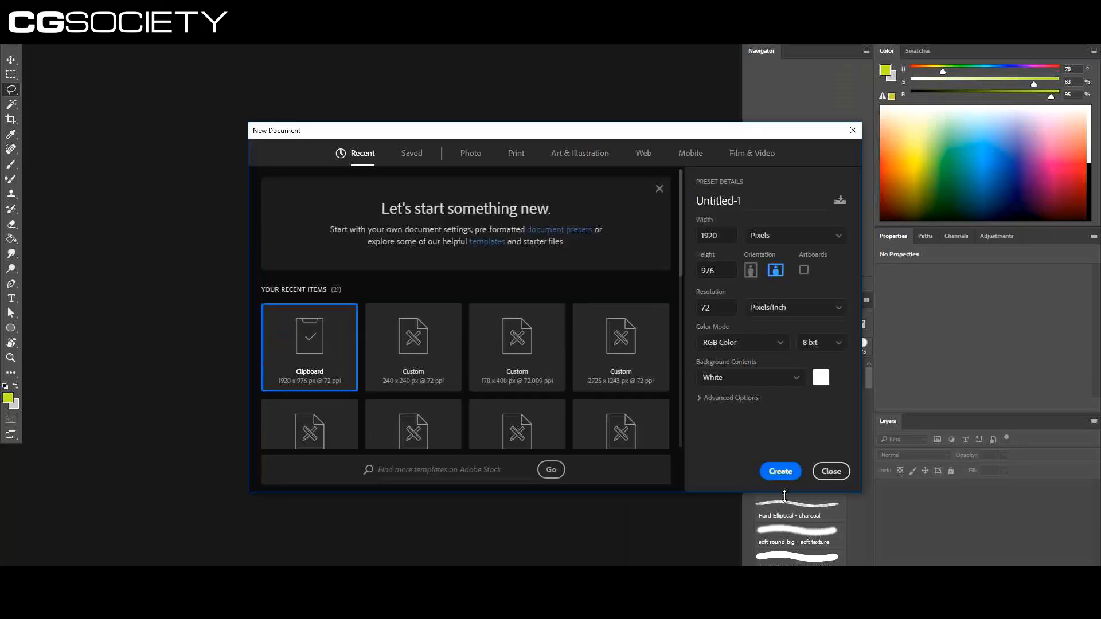
left_click(780, 471)
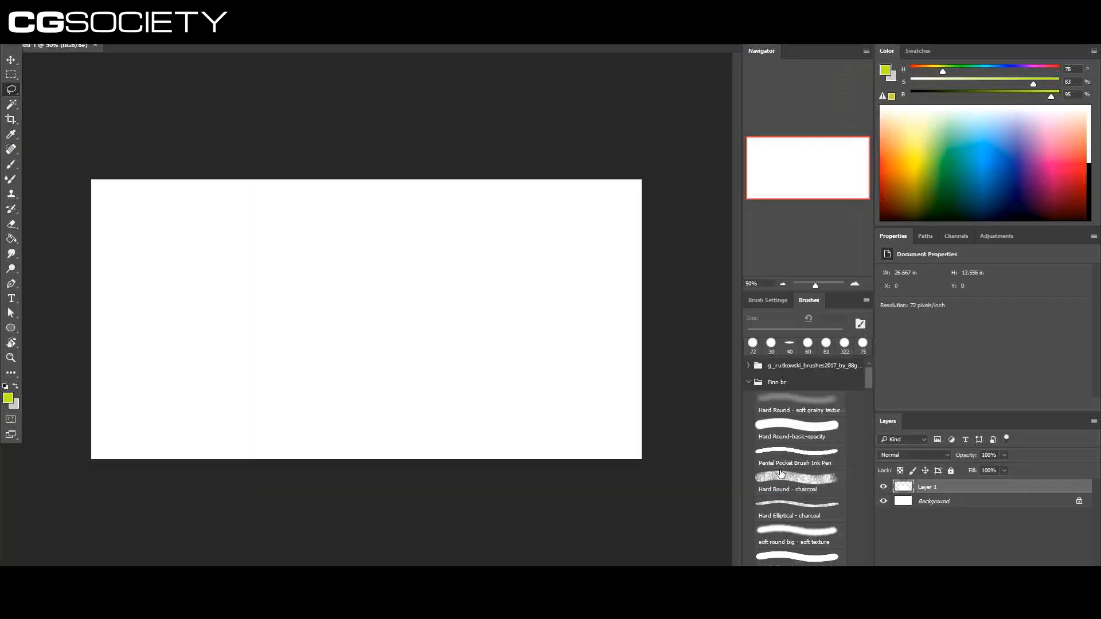
key("ctrl+v")
- Extend the canvas downward with the Crop tool, adding an empty area as tall as the painting beneath it
key("c")
left_click_drag(366, 460, 368, 408)
key("Return")
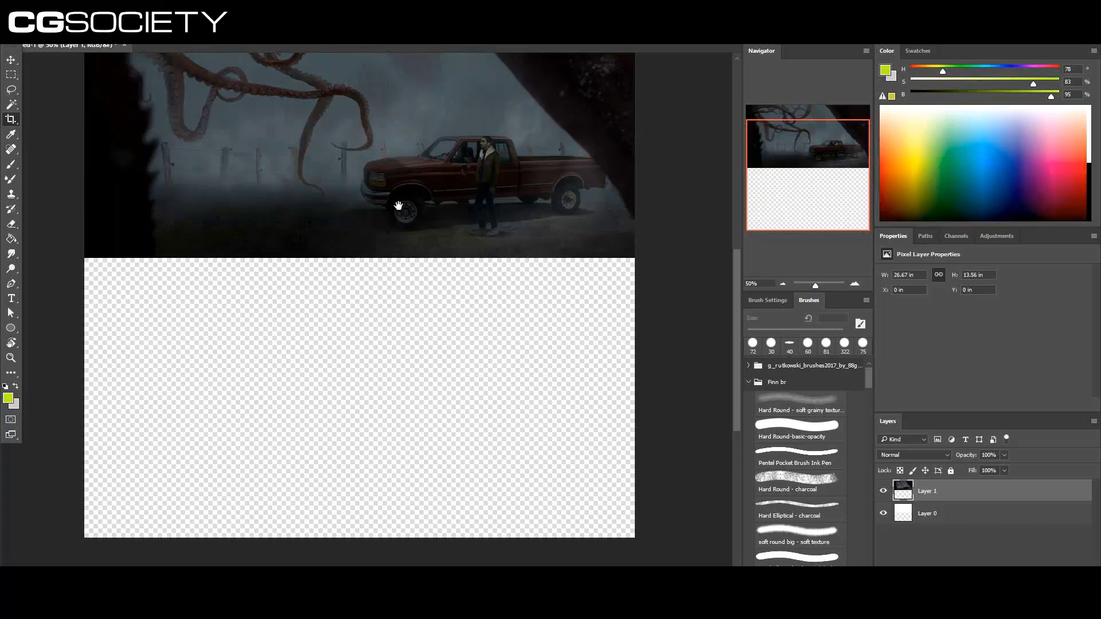
- Fill the empty canvas area below the painting on the bottom layer with neutral grey at 66% brightness
key("ctrl+minus")
key("alt+bracketleft")
key("g")
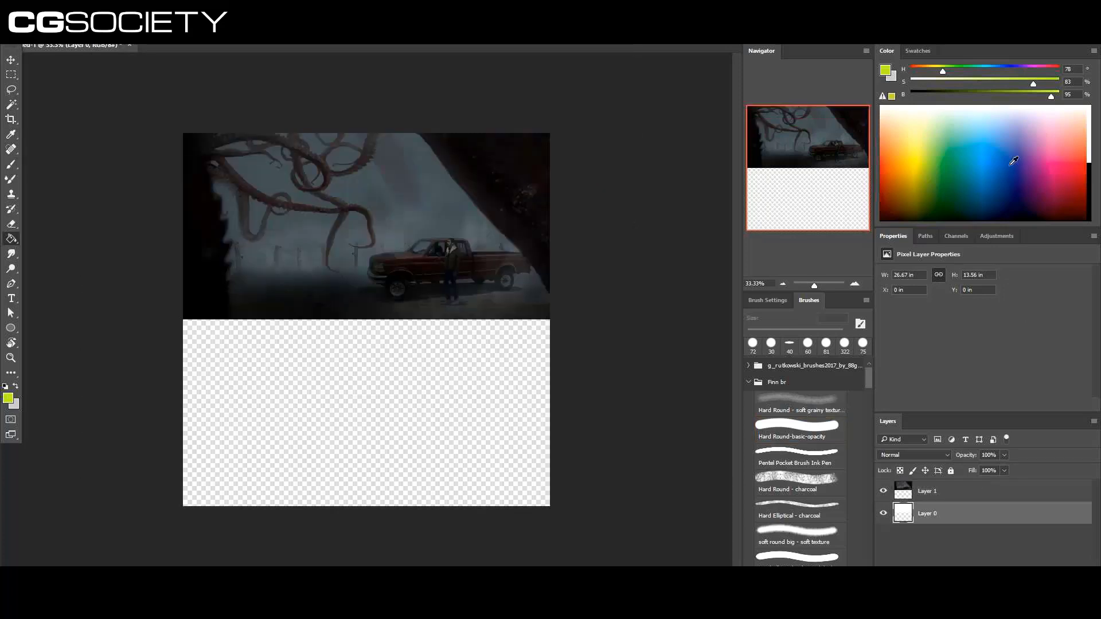
key("d")
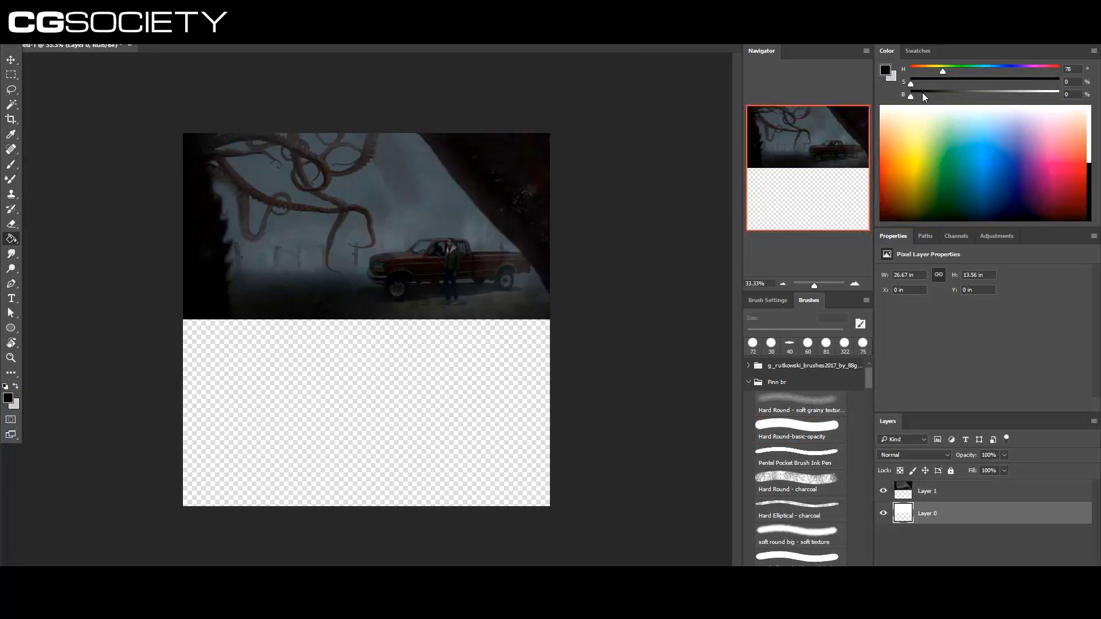
left_click_drag(945, 98, 1008, 96)
left_click(352, 433)
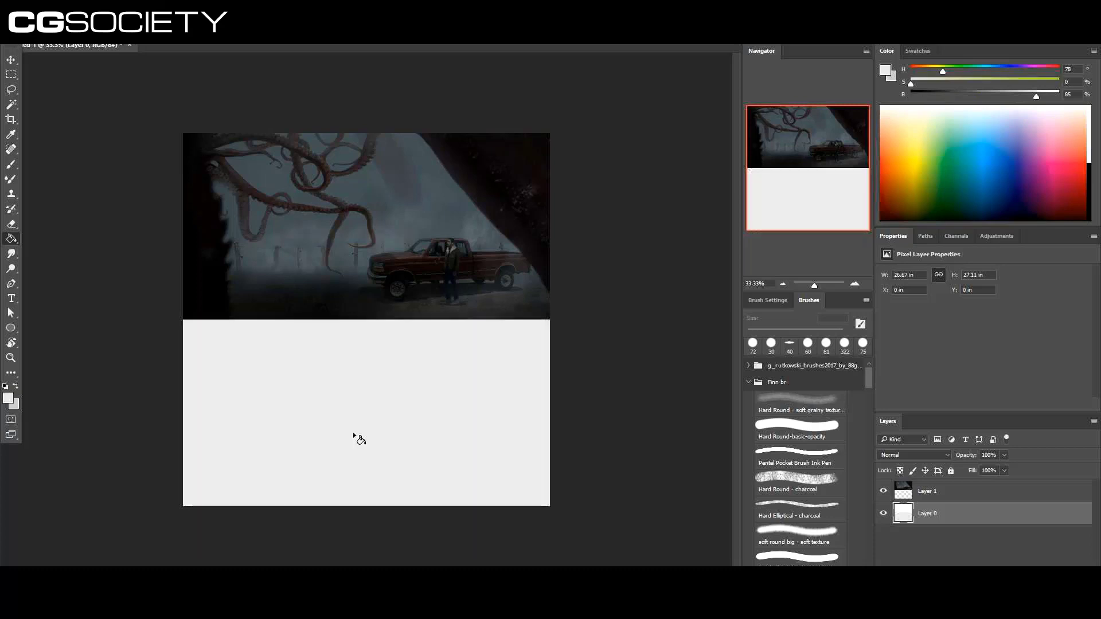
left_click(353, 432)
- Choose the Hard Round-basic-opacity brush in white and add empty layers above the grey layer and above the painting
key("b")
left_click(797, 430)
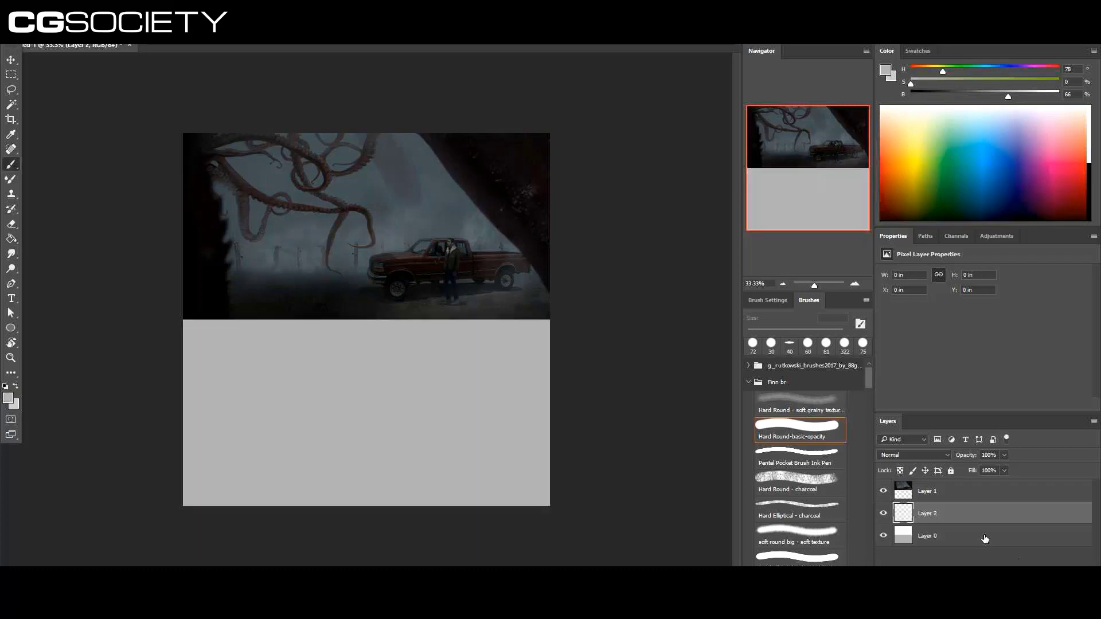
key("ctrl+shift+alt+n")
left_click(955, 492)
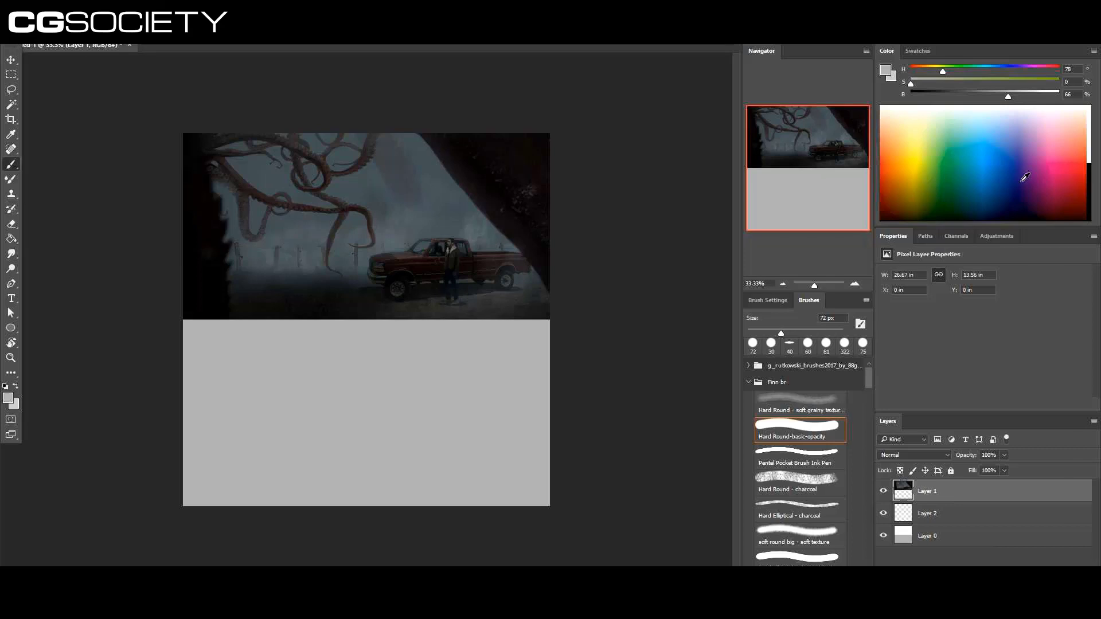
left_click(1026, 108)
key("ctrl+shift+alt+n")
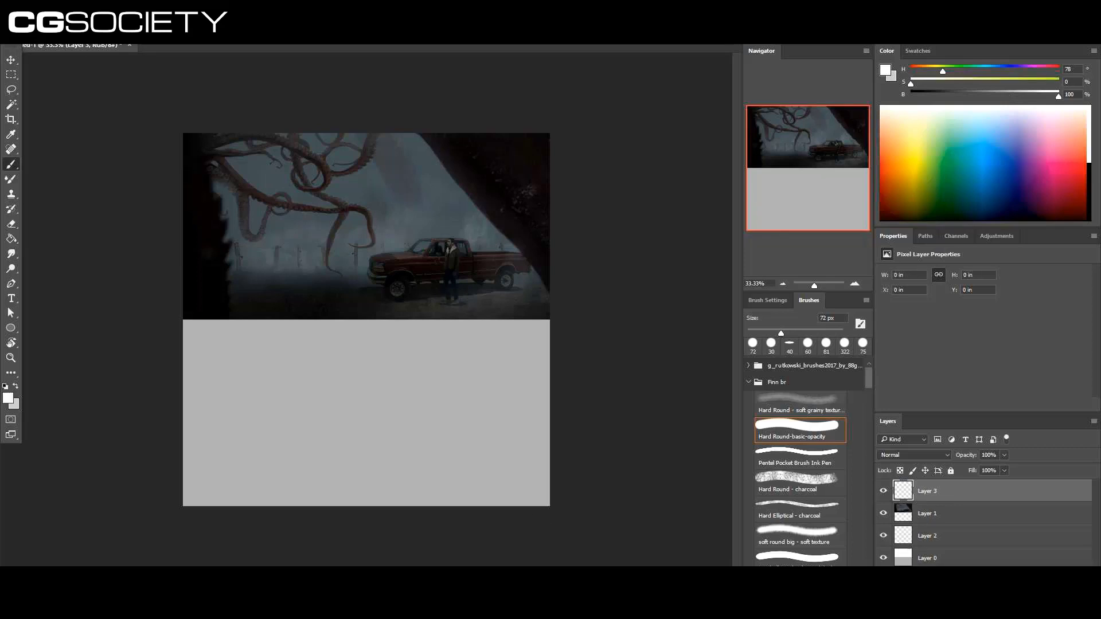
- With a 15 px white brush, draw a vertical centre line and horizontal lines that divide the painting into quadrants
key("bracketleft")
key("bracketleft")
key("bracketleft")
key("bracketleft")
key("bracketleft")
key("bracketleft")
key("bracketleft")
key("bracketleft")
key("bracketleft")
key("bracketleft")
left_click_drag(367, 133, 368, 373)
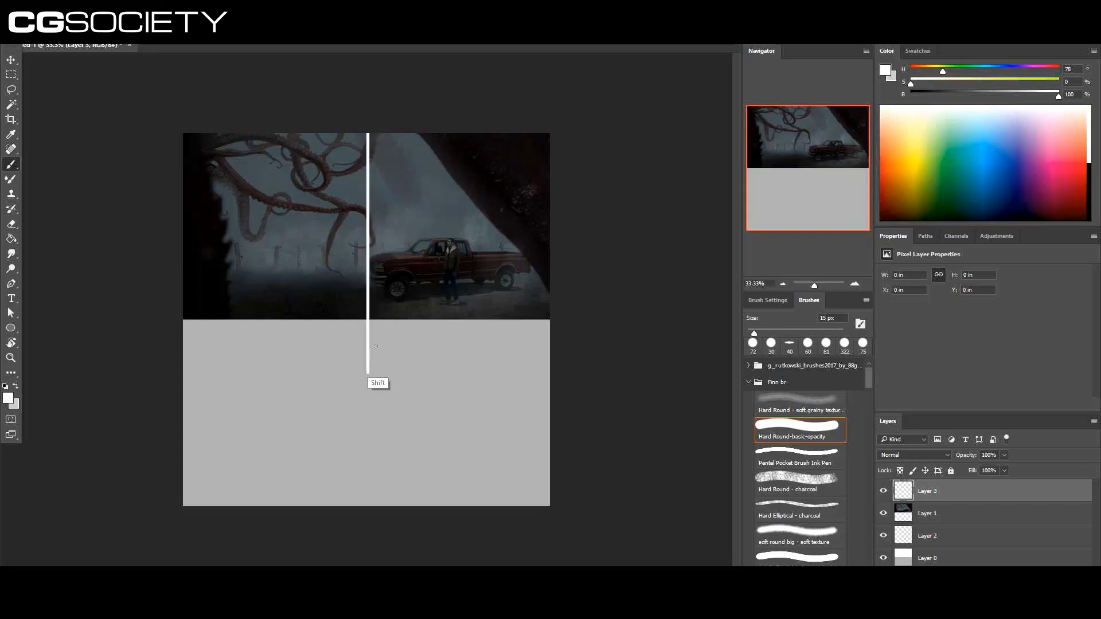
mouse_move(183, 235)
left_mouse_down()
mouse_move(356, 235)
mouse_move(381, 319)
left_mouse_up()
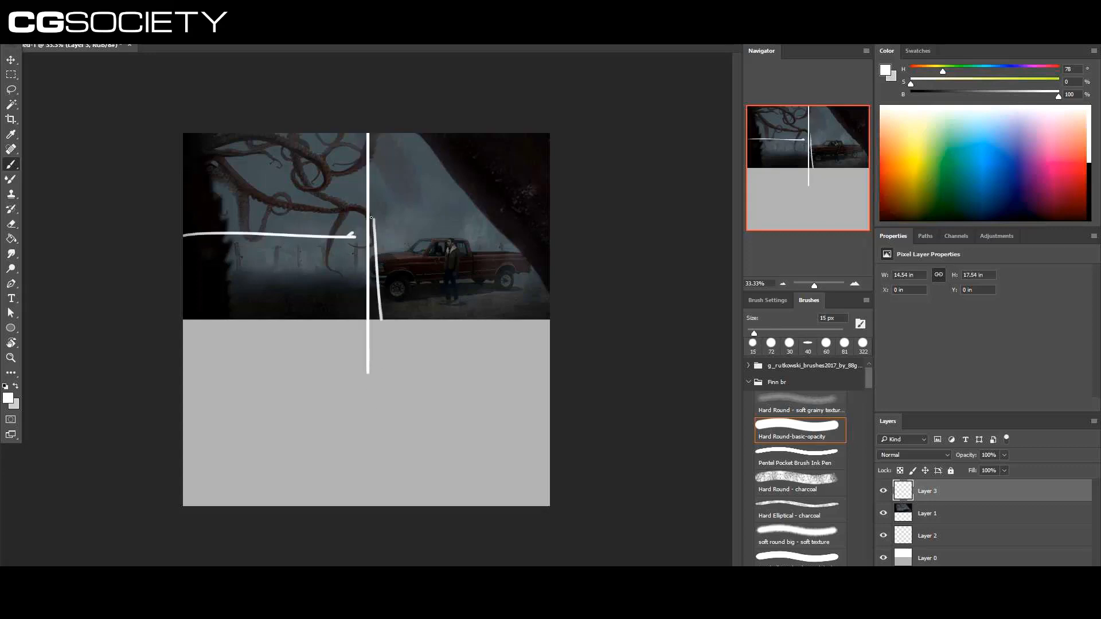
mouse_move(370, 218)
left_mouse_down()
mouse_move(502, 222)
mouse_move(549, 298)
mouse_move(549, 326)
left_mouse_up()
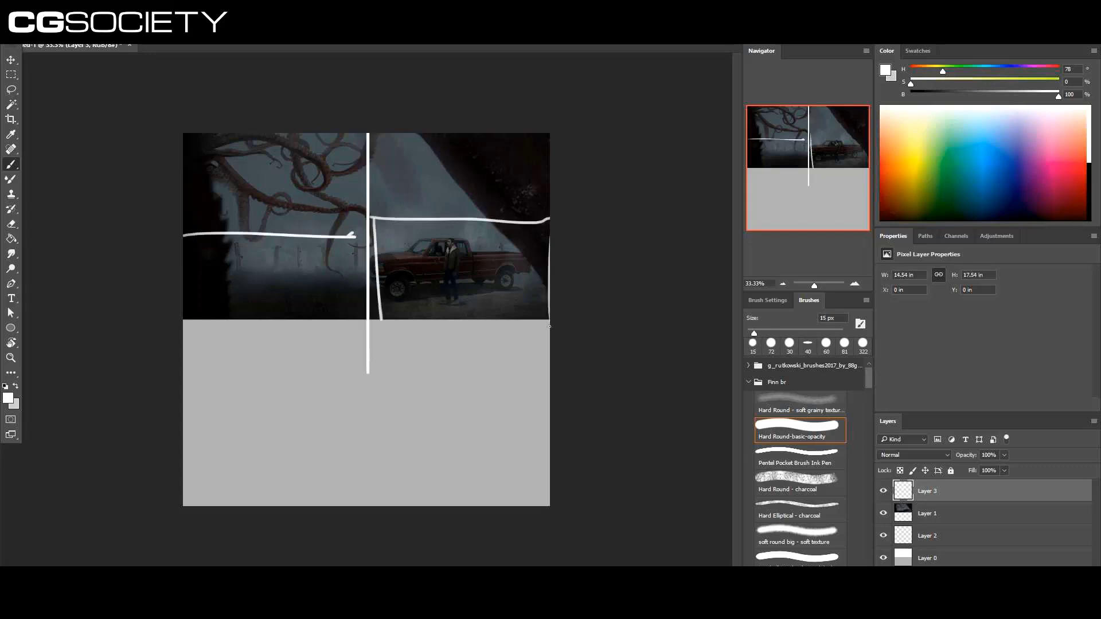
mouse_move(547, 250)
left_mouse_down()
mouse_move(405, 133)
mouse_move(442, 133)
left_mouse_up()
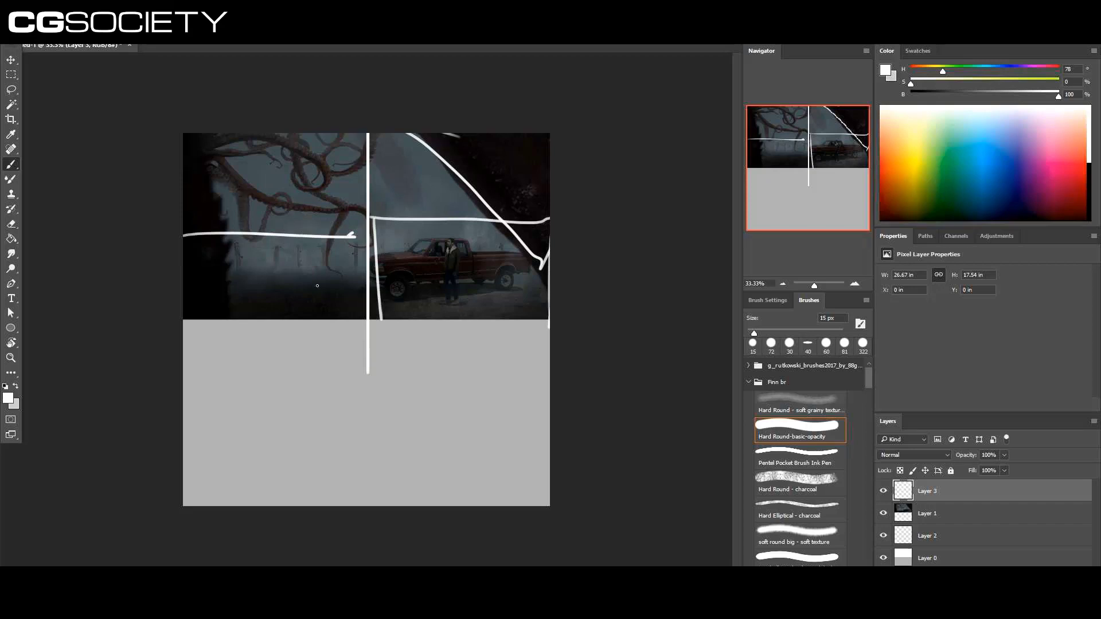
left_click(215, 296, "alt")
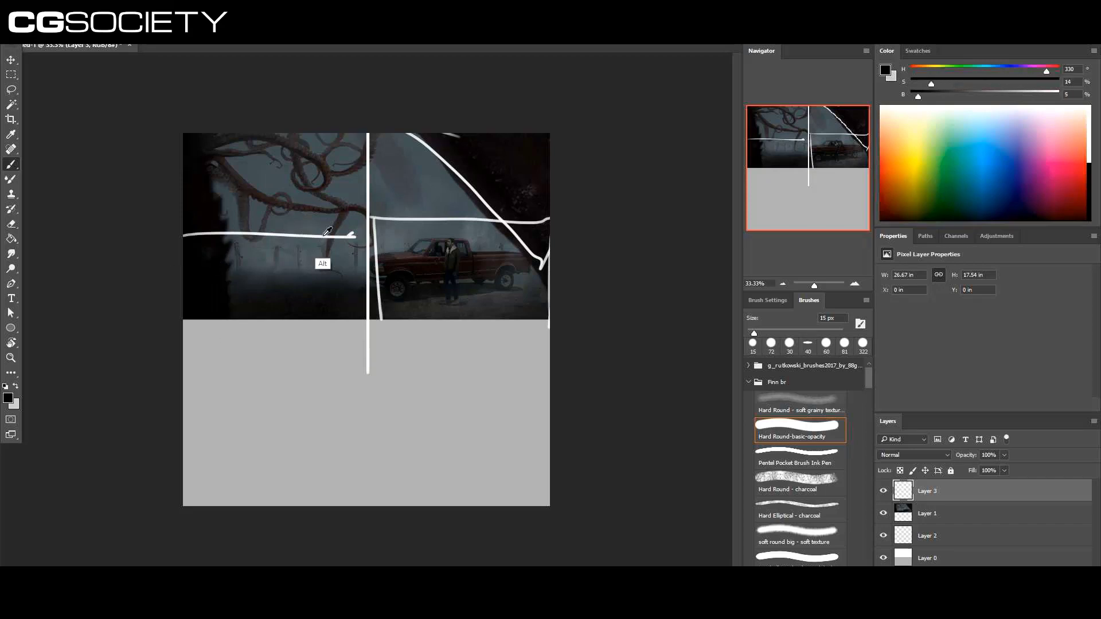
left_click(324, 231, "alt")
left_click_drag(288, 261, 290, 310)
mouse_move(285, 261)
left_mouse_down()
mouse_move(309, 310)
mouse_move(292, 315)
mouse_move(310, 316)
left_mouse_up()
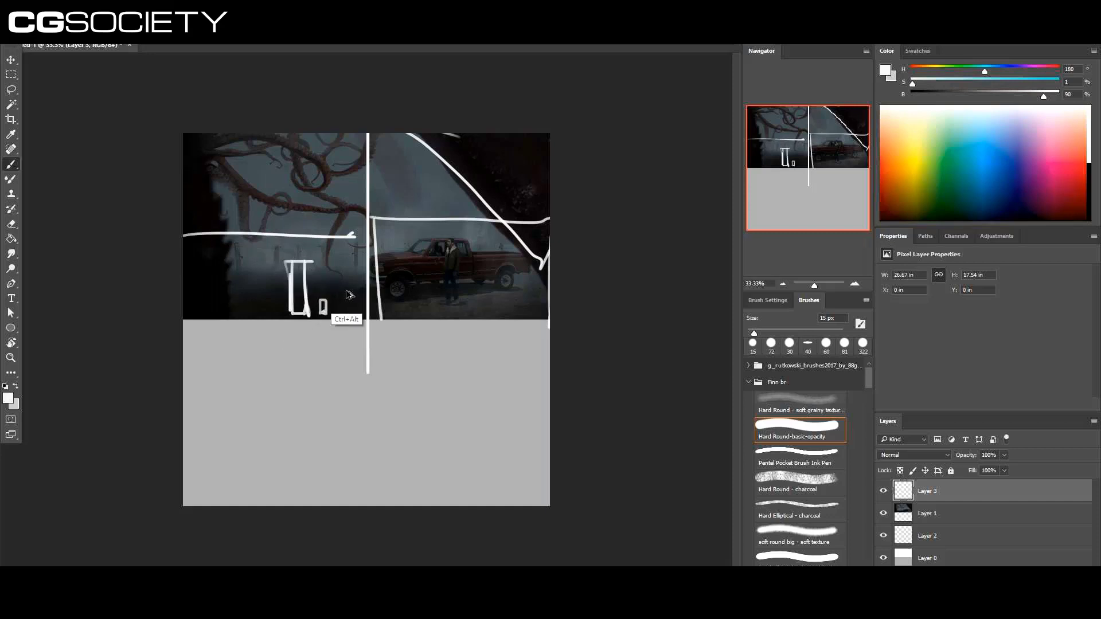
key("ctrl+alt+z")
key("ctrl+alt+z")
key("ctrl+alt+z")
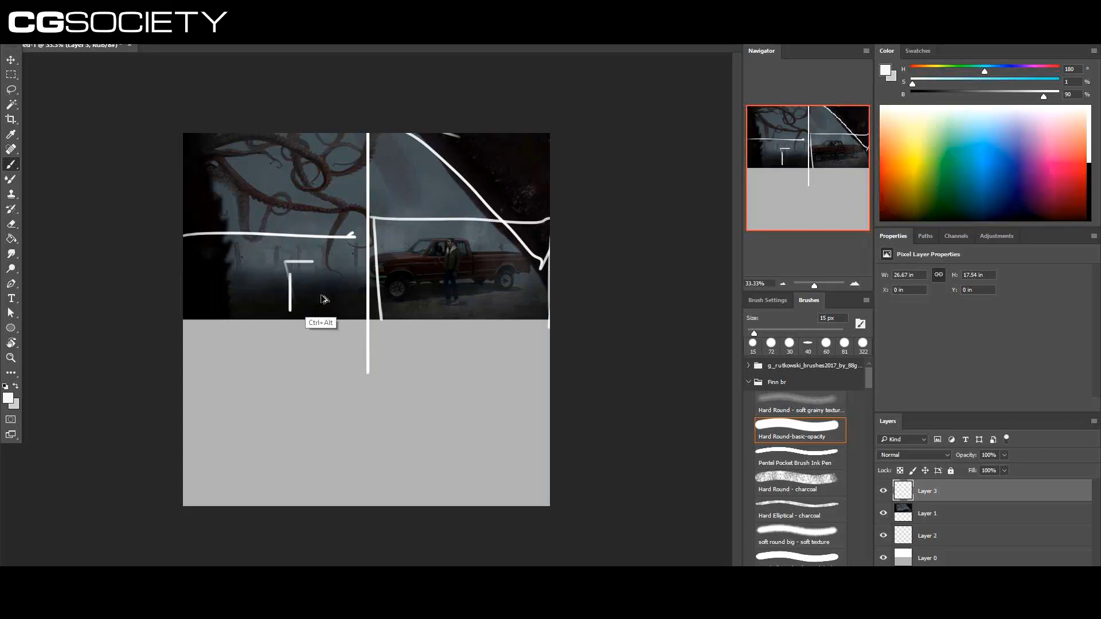
key("ctrl+alt+z")
key("ctrl+alt+z")
- Sample near-black from the painting and outline a wide rectangular thumbnail frame in the grey area
left_click(211, 283, "alt")
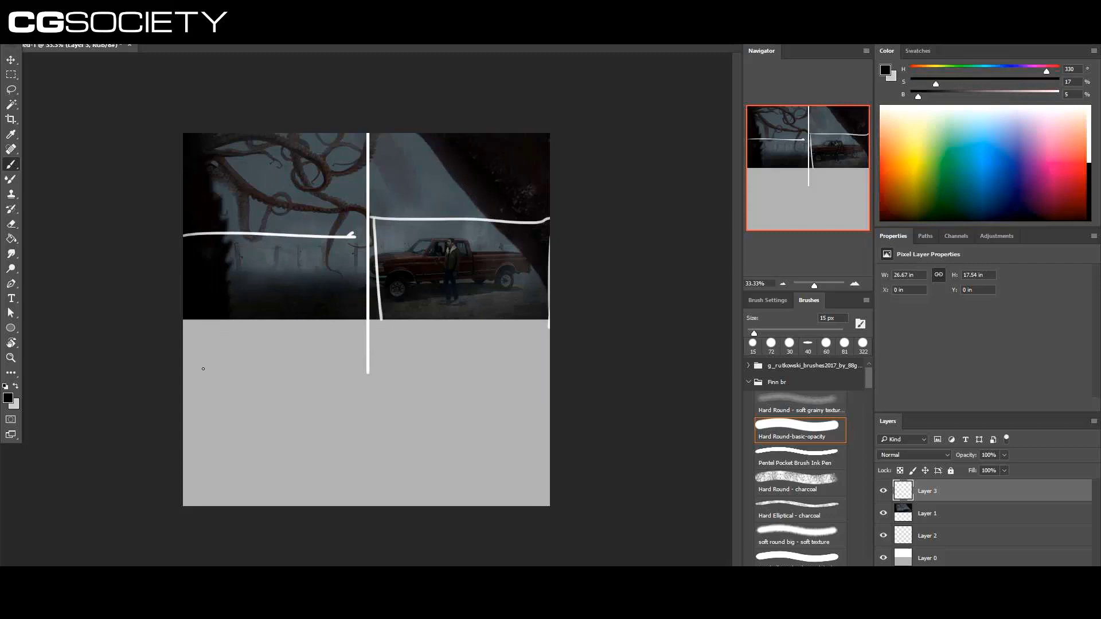
mouse_move(183, 348)
left_mouse_down()
mouse_move(493, 441)
mouse_move(550, 348)
left_mouse_up()
left_click_drag(183, 478, 550, 479)
left_click_drag(536, 325, 541, 453)
left_click_drag(549, 367, 544, 475)
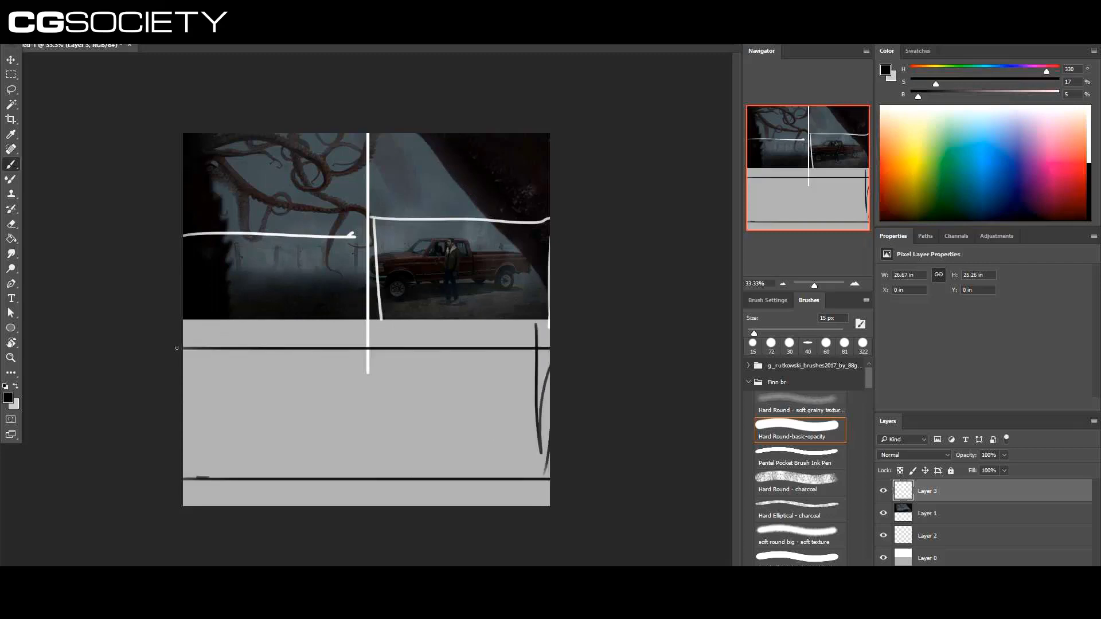
left_click_drag(188, 354, 187, 483)
- Sketch loose foreground shapes and a round-headed figure along the lower part of the thumbnail frame
mouse_move(233, 434)
left_mouse_down()
mouse_move(369, 441)
mouse_move(251, 463)
left_mouse_up()
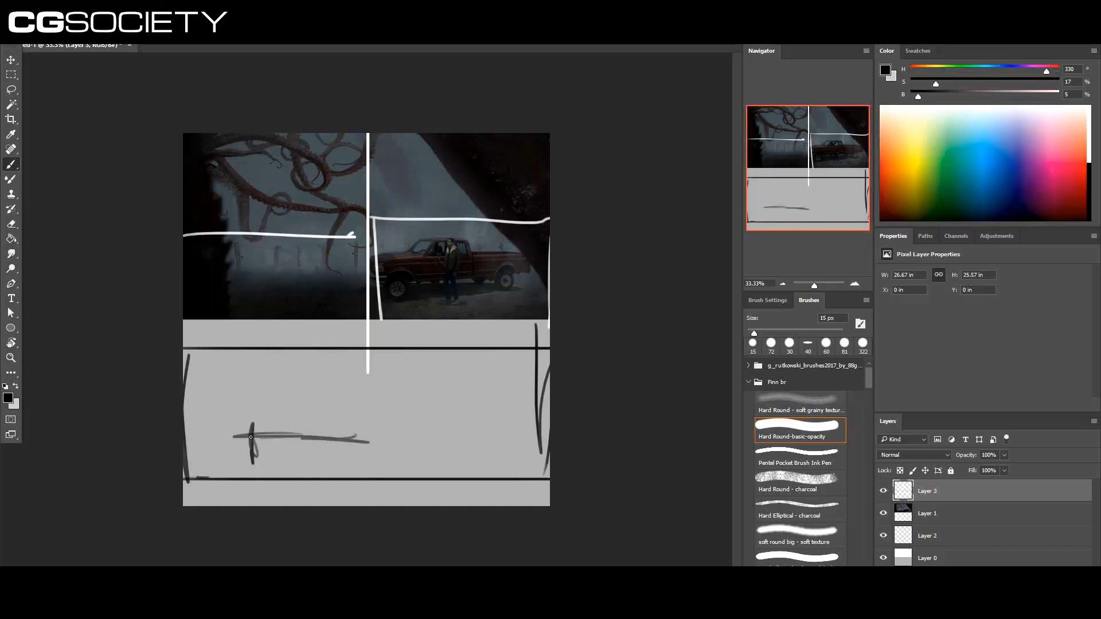
mouse_move(253, 408)
left_mouse_down()
mouse_move(250, 458)
mouse_move(344, 395)
mouse_move(365, 412)
left_mouse_up()
mouse_move(357, 441)
left_mouse_down()
mouse_move(371, 456)
mouse_move(343, 466)
left_mouse_up()
mouse_move(253, 417)
left_mouse_down()
mouse_move(242, 459)
mouse_move(189, 446)
mouse_move(220, 431)
mouse_move(348, 443)
left_mouse_up()
left_click_drag(361, 445, 338, 473)
mouse_move(341, 437)
left_mouse_down()
mouse_move(371, 442)
mouse_move(411, 420)
mouse_move(422, 474)
left_mouse_up()
mouse_move(361, 409)
left_mouse_down()
mouse_move(349, 444)
mouse_move(370, 408)
mouse_move(370, 480)
mouse_move(360, 473)
mouse_move(416, 451)
mouse_move(386, 448)
left_mouse_up()
mouse_move(386, 434)
left_mouse_down()
mouse_move(418, 441)
mouse_move(386, 468)
mouse_move(412, 465)
left_mouse_up()
mouse_move(409, 456)
left_mouse_down()
mouse_move(453, 409)
mouse_move(441, 429)
mouse_move(460, 428)
mouse_move(473, 470)
mouse_move(459, 461)
mouse_move(427, 470)
mouse_move(437, 447)
mouse_move(471, 474)
left_mouse_up()
mouse_move(379, 384)
left_mouse_down()
mouse_move(405, 373)
mouse_move(396, 369)
left_mouse_up()
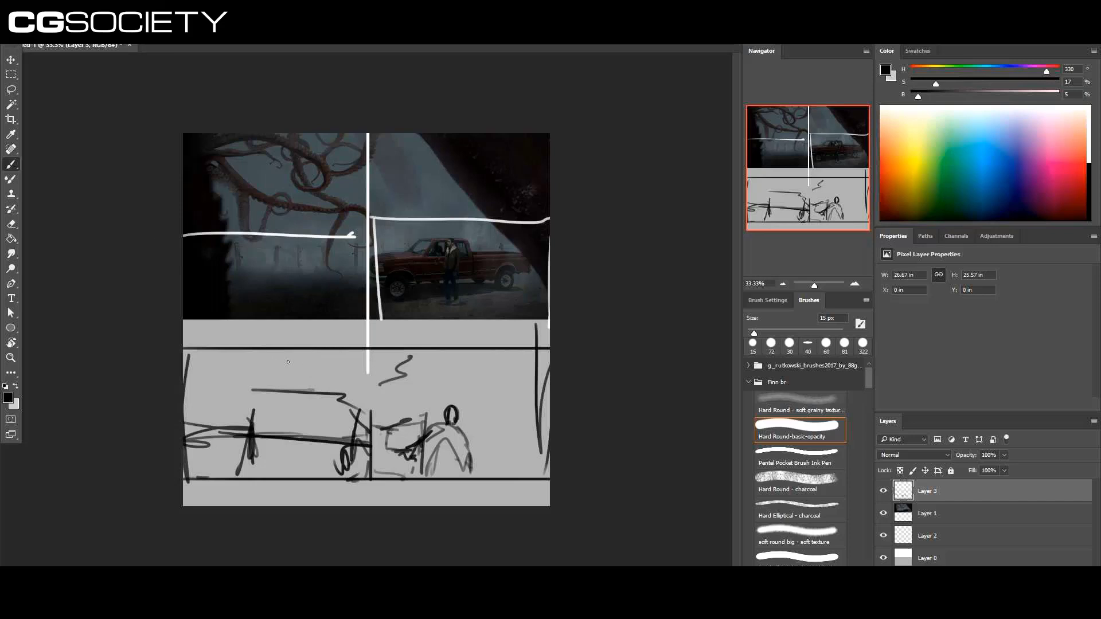
- Sketch a small upright form at the frame's upper edge and large curved, jagged shapes above the figure
mouse_move(299, 356)
left_mouse_down()
mouse_move(303, 387)
mouse_move(308, 345)
mouse_move(347, 349)
left_mouse_up()
left_click_drag(484, 350, 498, 477)
mouse_move(398, 402)
left_mouse_down()
mouse_move(445, 369)
mouse_move(504, 357)
mouse_move(513, 397)
mouse_move(411, 396)
mouse_move(470, 378)
mouse_move(510, 418)
mouse_move(484, 401)
left_mouse_up()
left_click_drag(421, 377, 399, 397)
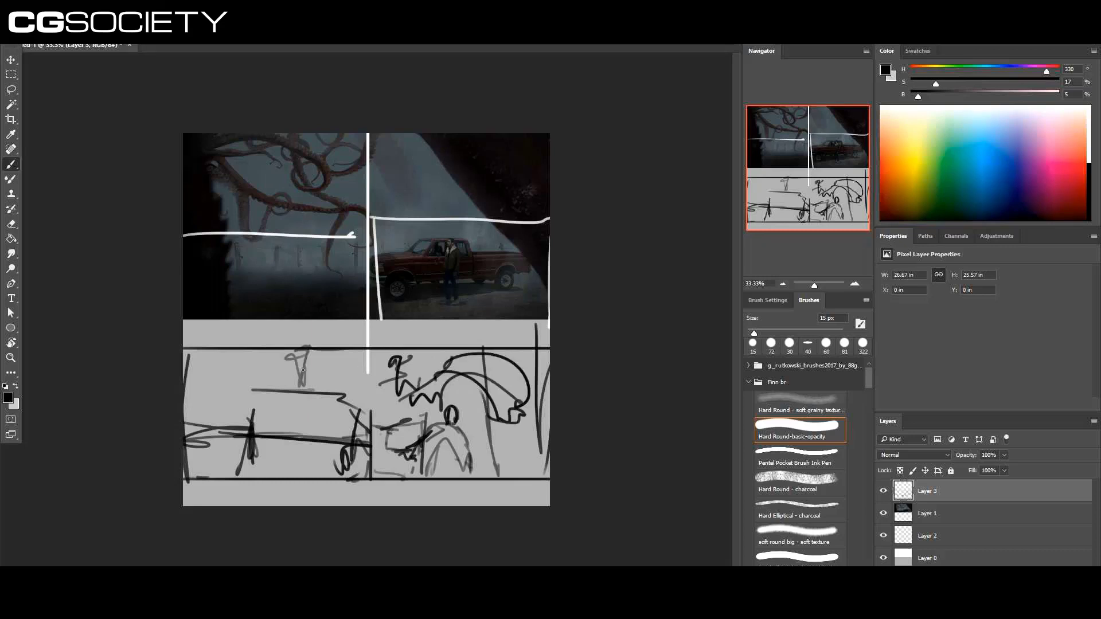
- Block in the thumbnail's foreground masses and the figure with dark tone, using 70 px and 40 px brush sizes
key("bracketright")
key("bracketright")
key("bracketright")
key("bracketright")
key("bracketright")
left_click_drag(188, 431, 187, 476)
mouse_move(251, 441)
left_mouse_down()
mouse_move(193, 434)
mouse_move(298, 467)
mouse_move(329, 444)
mouse_move(255, 401)
mouse_move(279, 397)
mouse_move(296, 471)
mouse_move(321, 479)
mouse_move(315, 401)
mouse_move(338, 475)
mouse_move(361, 424)
mouse_move(344, 487)
mouse_move(258, 476)
mouse_move(351, 460)
mouse_move(360, 445)
mouse_move(381, 482)
left_mouse_up()
key("bracketleft")
key("bracketleft")
key("bracketleft")
mouse_move(372, 437)
left_mouse_down()
mouse_move(424, 416)
mouse_move(391, 454)
mouse_move(425, 460)
mouse_move(417, 480)
mouse_move(399, 474)
mouse_move(425, 436)
mouse_move(426, 460)
mouse_move(435, 428)
mouse_move(462, 432)
mouse_move(438, 463)
mouse_move(443, 437)
mouse_move(434, 455)
mouse_move(448, 433)
mouse_move(453, 476)
mouse_move(451, 444)
mouse_move(464, 466)
mouse_move(464, 437)
mouse_move(423, 481)
left_mouse_up()
mouse_move(450, 422)
left_mouse_down()
mouse_move(451, 409)
mouse_move(455, 432)
left_mouse_up()
- With a 20 px brush, sketch a curved shape beside the jagged forms and a flat elongated shape above the dark block
key("bracketleft")
key("bracketleft")
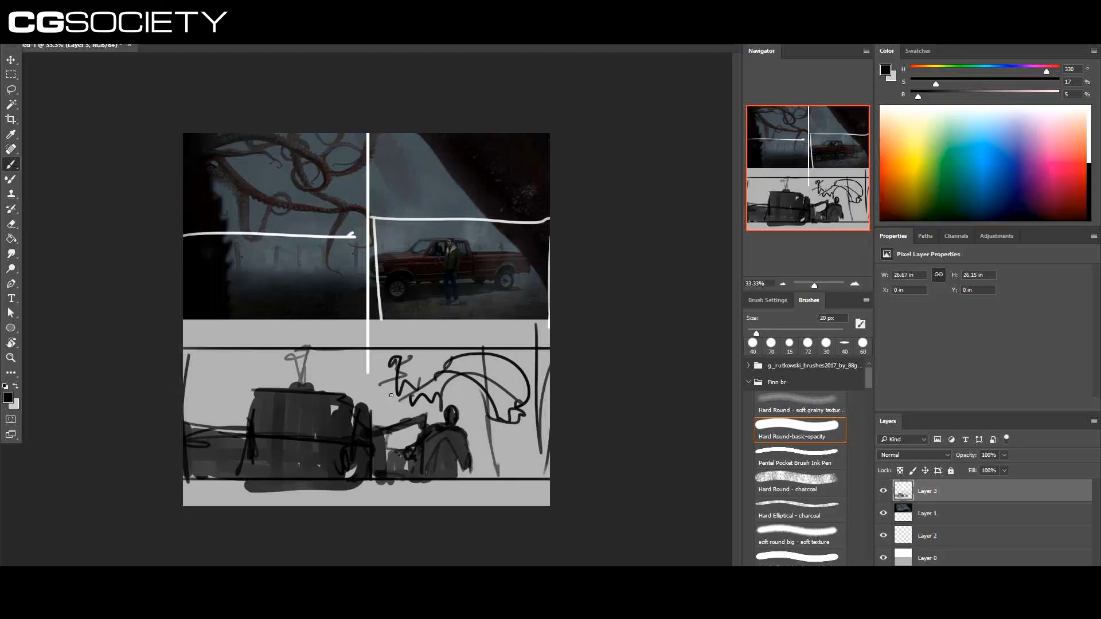
mouse_move(395, 396)
left_mouse_down()
mouse_move(385, 376)
mouse_move(396, 401)
left_mouse_up()
mouse_move(261, 361)
left_mouse_down()
mouse_move(328, 362)
mouse_move(231, 359)
left_mouse_up()
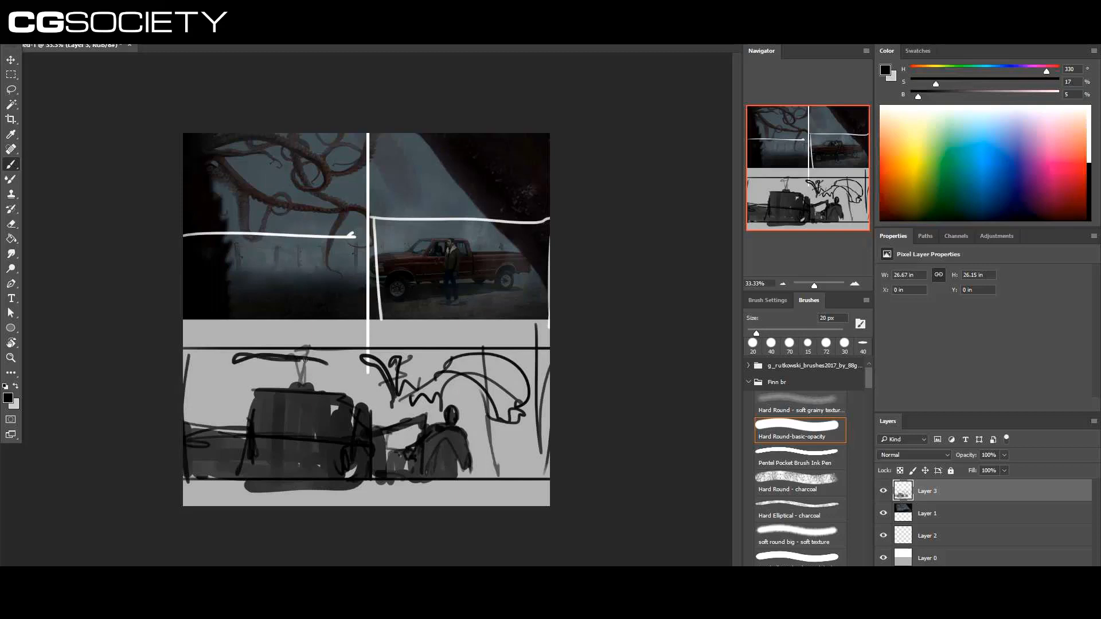
- Add jagged strokes near the frame's upper edge and ground marks beside the figure, and darken the block's light gap with a 35 px brush
mouse_move(301, 361)
left_mouse_down()
mouse_move(359, 387)
mouse_move(425, 347)
mouse_move(413, 387)
left_mouse_up()
mouse_move(428, 348)
left_mouse_down()
mouse_move(475, 336)
mouse_move(436, 379)
left_mouse_up()
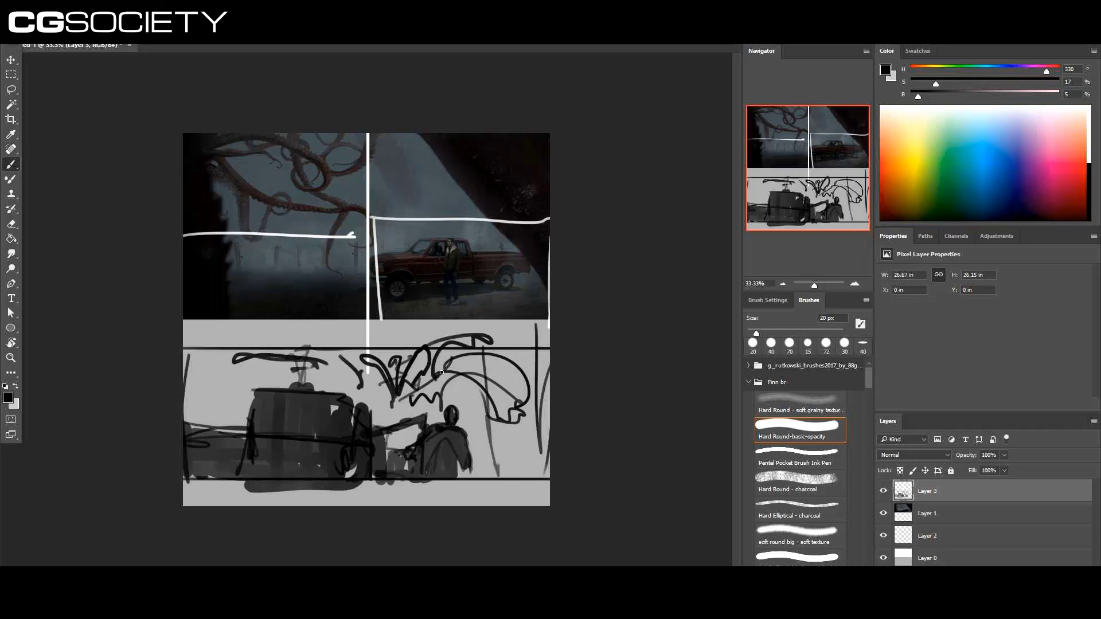
mouse_move(480, 462)
left_mouse_down()
mouse_move(517, 469)
mouse_move(480, 484)
left_mouse_up()
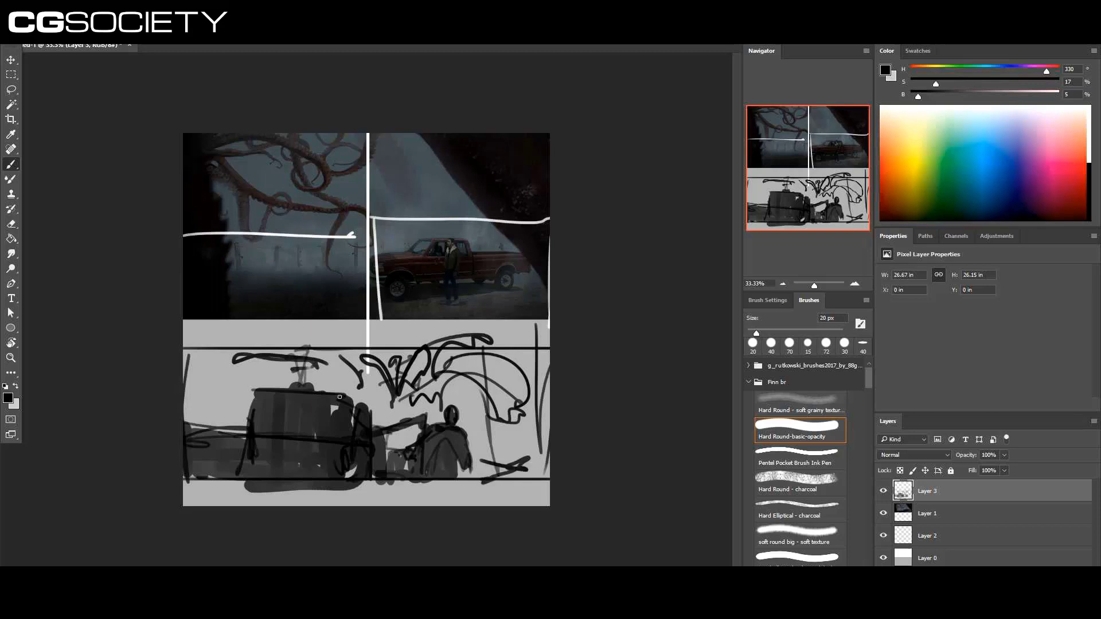
key("bracketright")
mouse_move(330, 406)
left_mouse_down()
mouse_move(343, 417)
mouse_move(324, 419)
left_mouse_up()
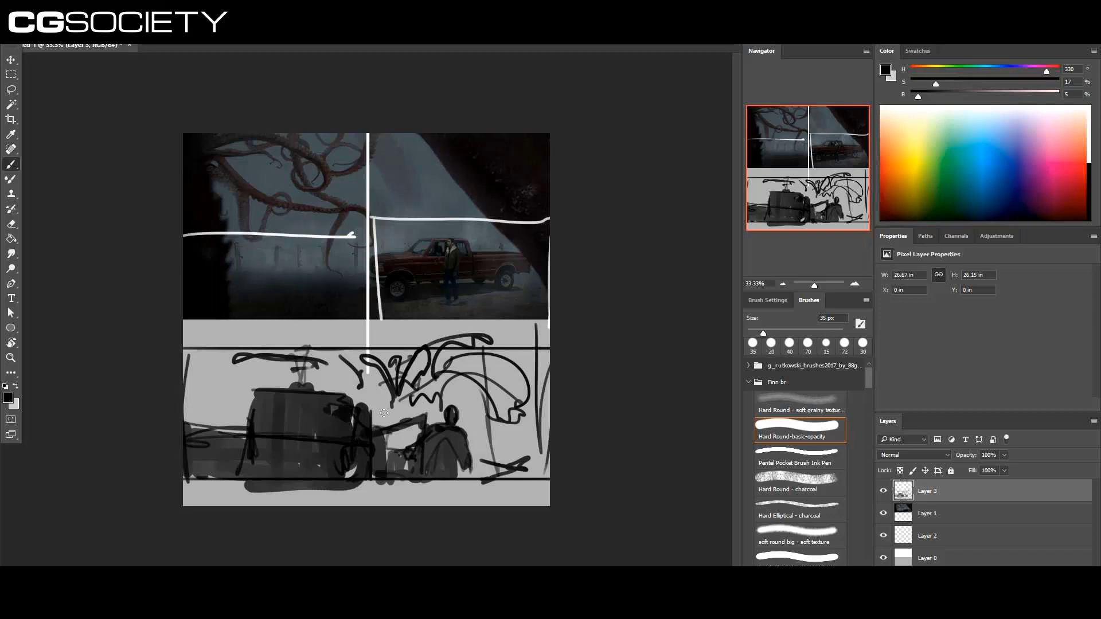
- Clear the old sketch inside the thumbnail frame and the stray strokes above its upper edge, and add a new layer
left_click(883, 491)
left_click(883, 491)
left_click(10, 75)
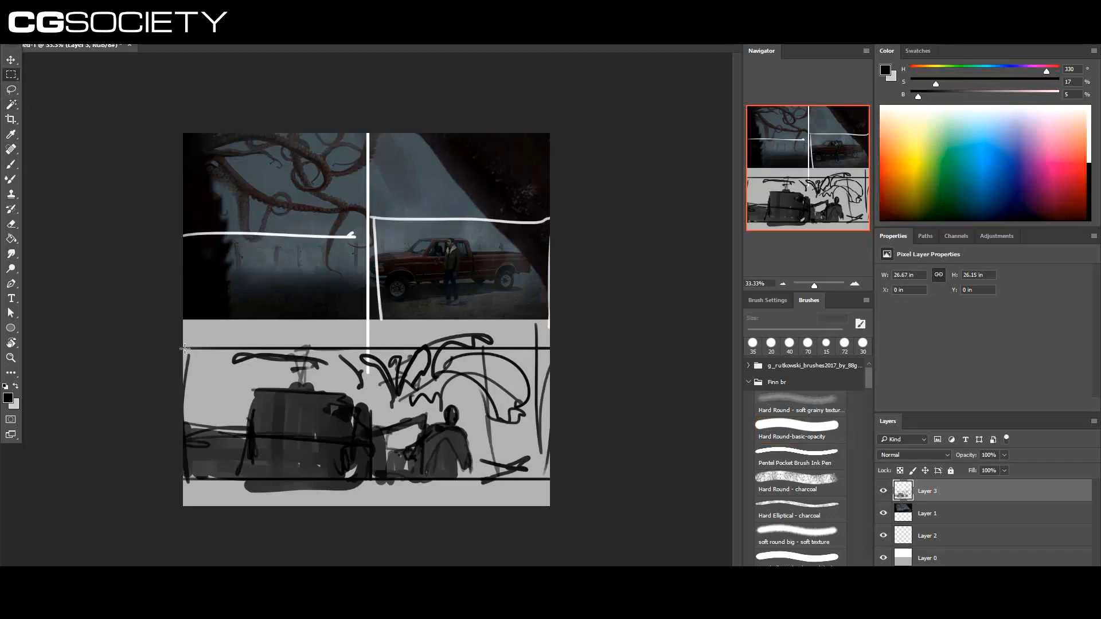
mouse_move(184, 349)
left_mouse_down()
mouse_move(458, 412)
mouse_move(625, 477)
left_mouse_up()
key("Delete")
key("ctrl+shift+s")
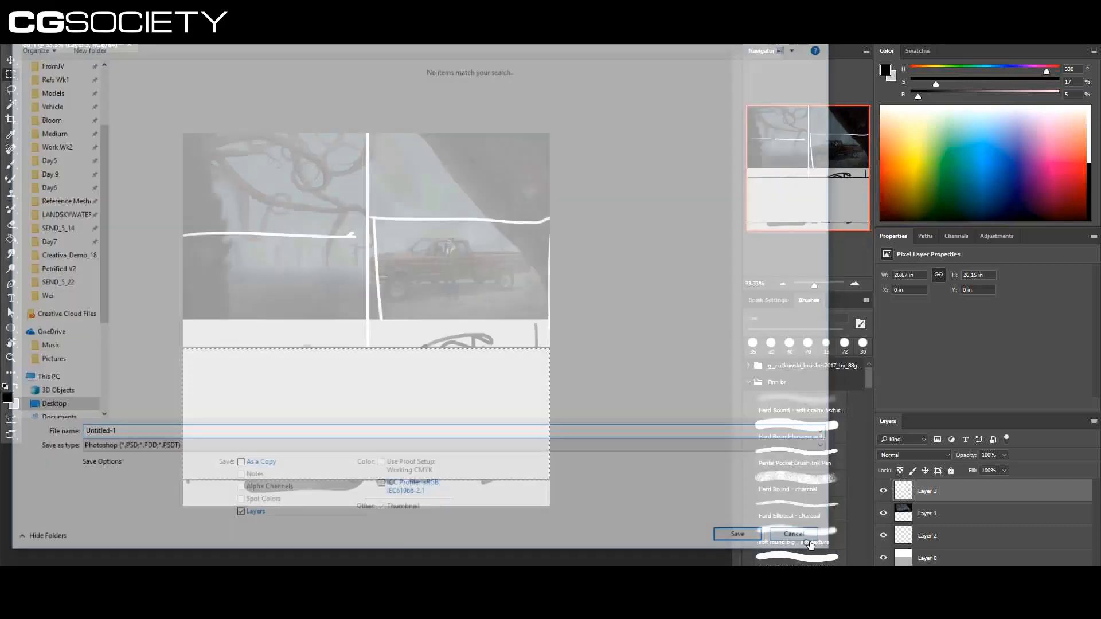
left_click_drag(383, 304, 598, 342)
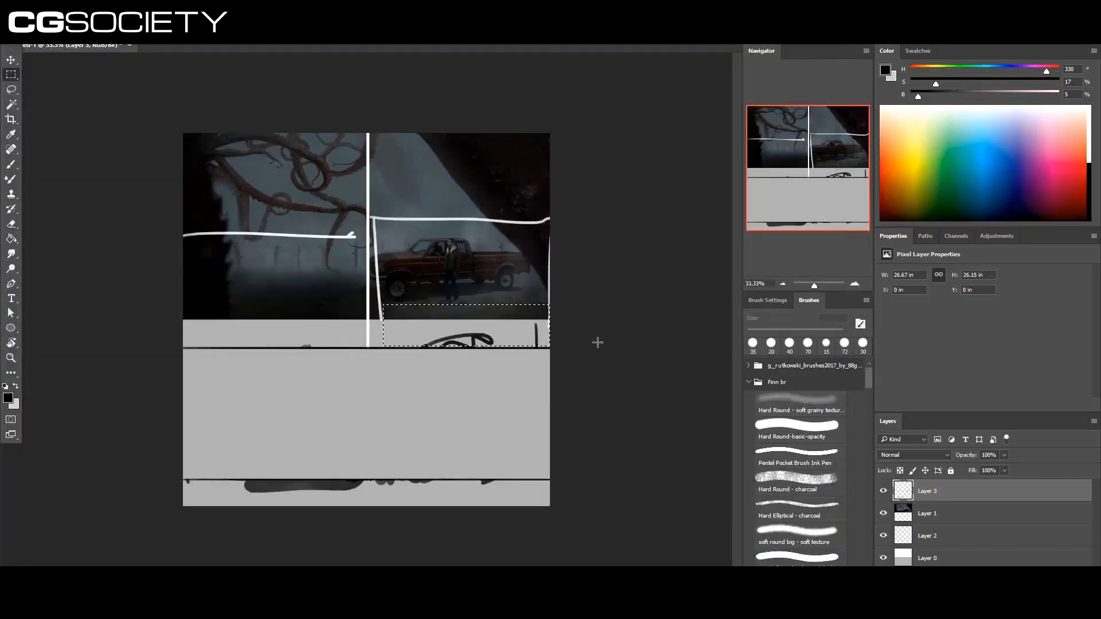
key("Delete")
key("ctrl+d")
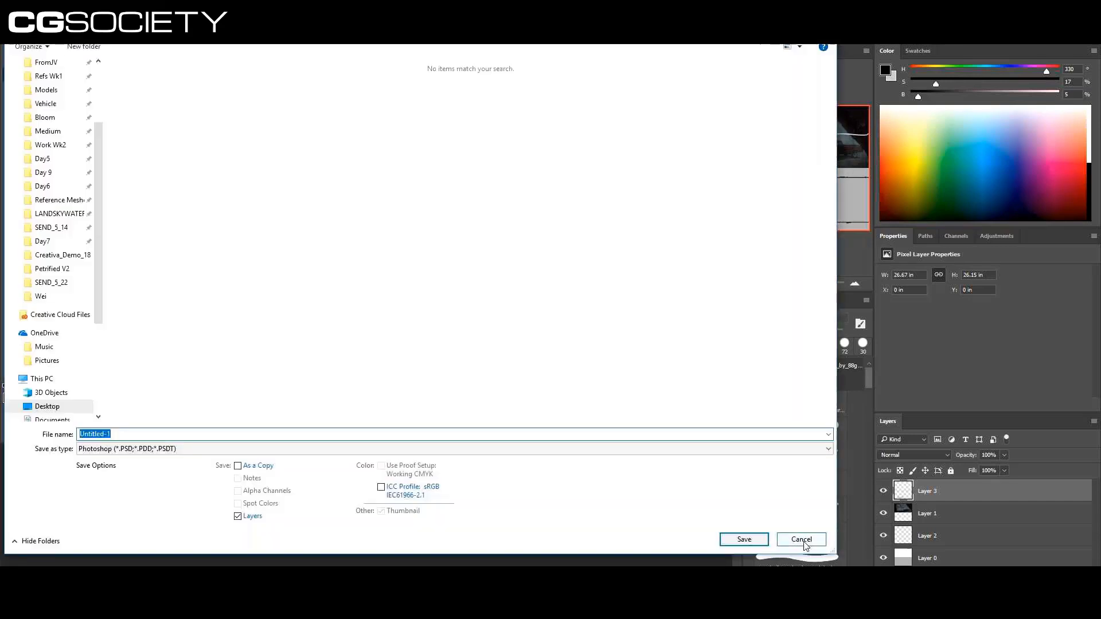
left_click(801, 536)
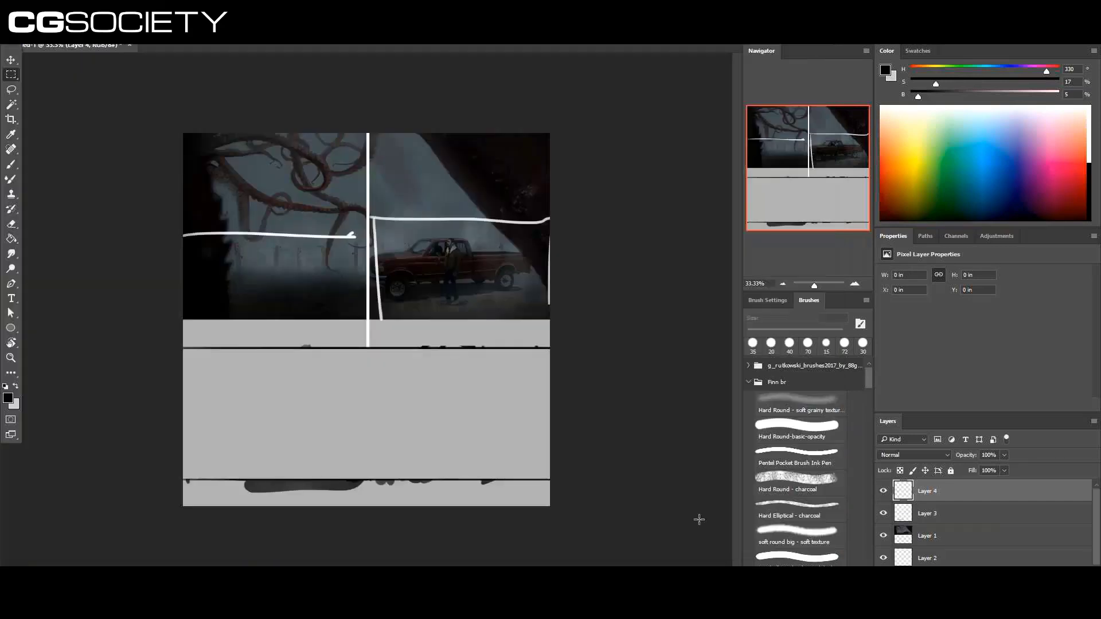
- With a 9 px brush, sketch a tall upright form at the frame's left edge and a long pointed shape extending from it
key("b")
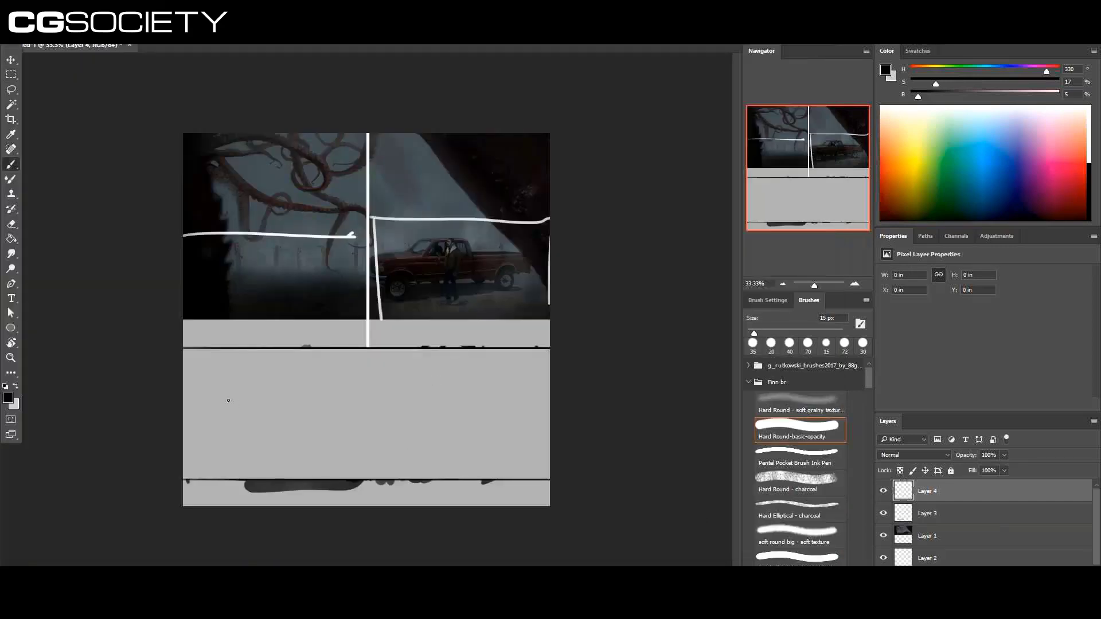
mouse_move(215, 346)
left_mouse_down()
mouse_move(233, 444)
mouse_move(212, 483)
mouse_move(236, 462)
left_mouse_up()
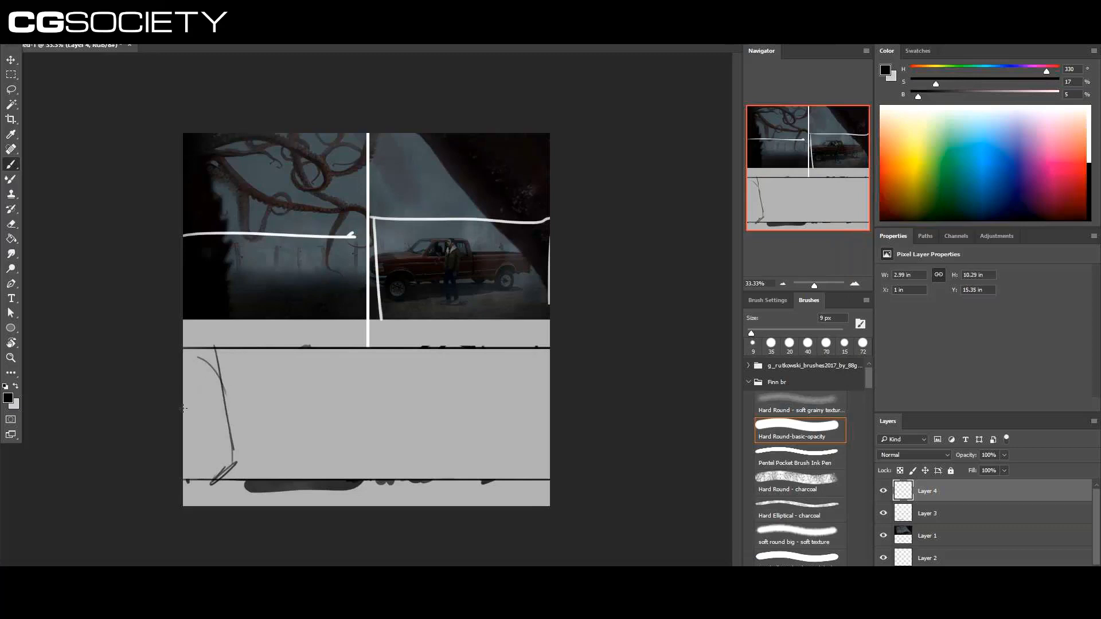
mouse_move(183, 360)
left_mouse_down()
mouse_move(216, 464)
mouse_move(198, 476)
mouse_move(185, 447)
mouse_move(213, 482)
mouse_move(209, 459)
left_mouse_up()
mouse_move(252, 401)
left_mouse_down()
mouse_move(224, 408)
mouse_move(390, 382)
mouse_move(259, 400)
mouse_move(224, 418)
mouse_move(371, 383)
mouse_move(438, 397)
left_mouse_up()
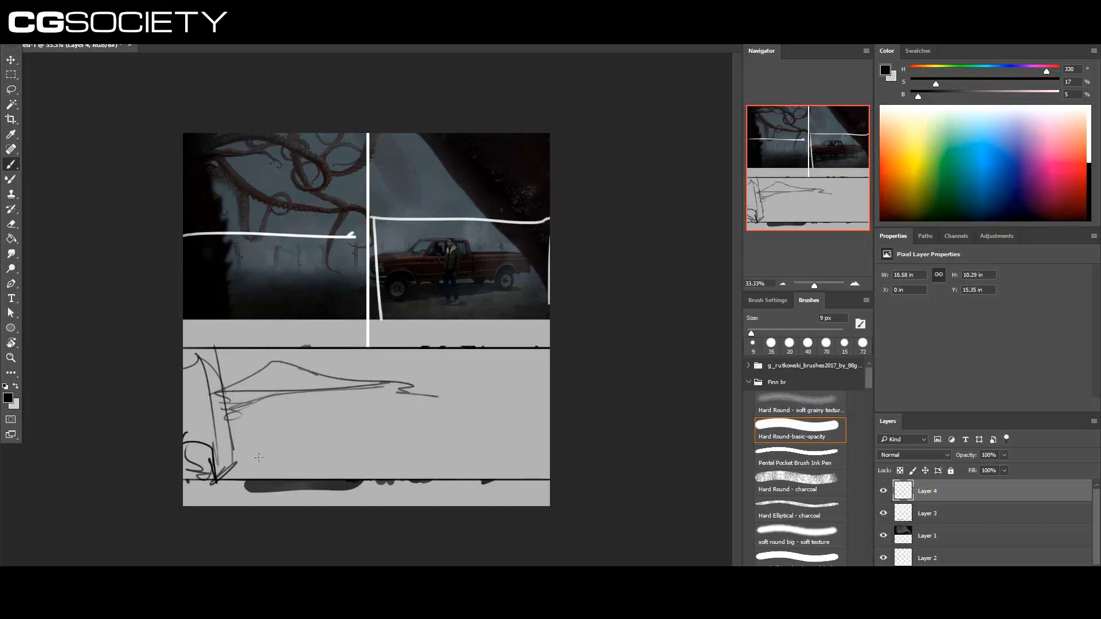
- Sketch a ground line, a boxy form with a curved shape beside it, and a small spiky mark above them in the thumbnail
left_click_drag(214, 444, 429, 428)
mouse_move(409, 416)
left_mouse_down()
mouse_move(380, 409)
mouse_move(427, 456)
mouse_move(378, 408)
left_mouse_up()
mouse_move(483, 426)
left_mouse_down()
mouse_move(530, 444)
mouse_move(467, 463)
left_mouse_up()
mouse_move(373, 447)
left_mouse_down()
mouse_move(433, 411)
mouse_move(396, 442)
left_mouse_up()
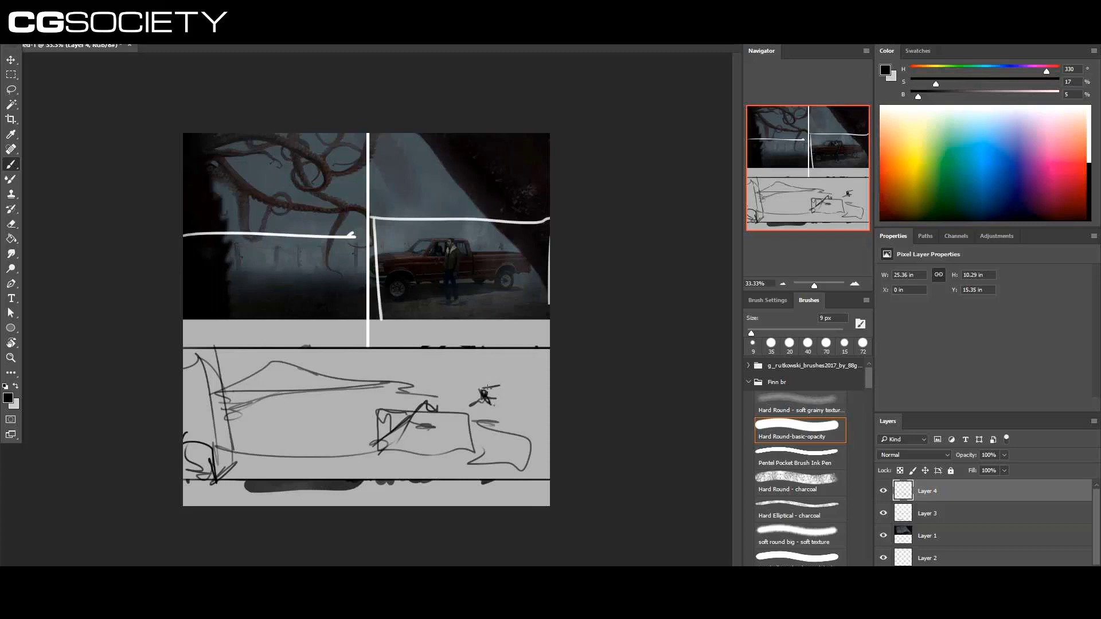
- Sketch long sweeping curves from the upright form across the thumbnail toward the spiky mark, and set the brush size to 66 px
mouse_move(282, 429)
left_mouse_down()
mouse_move(423, 374)
mouse_move(463, 390)
left_mouse_up()
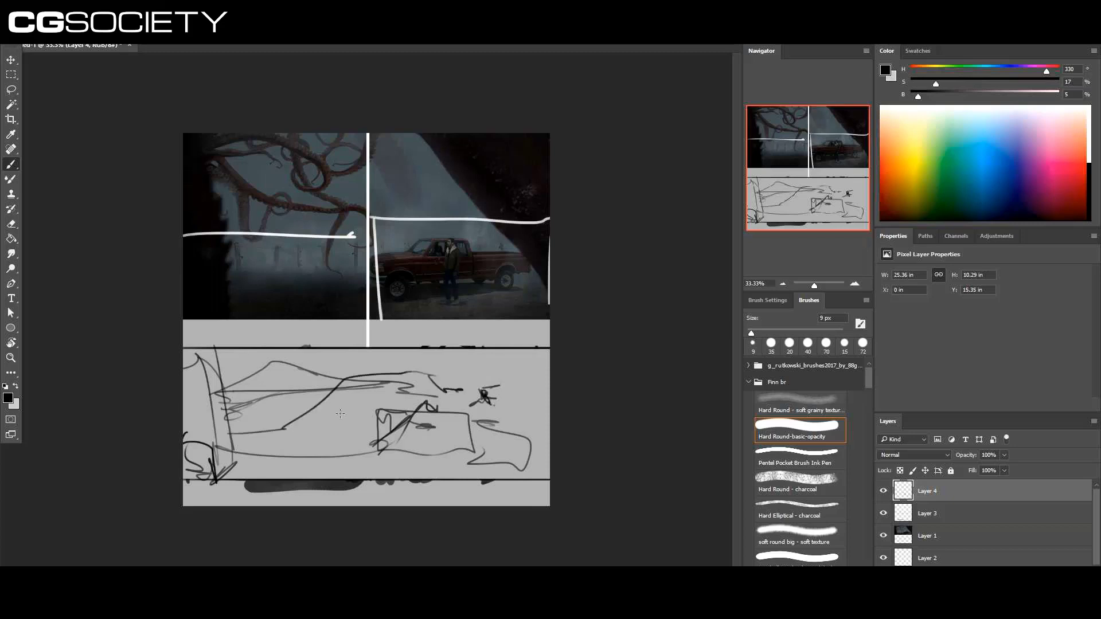
mouse_move(229, 439)
left_mouse_down()
mouse_move(285, 436)
mouse_move(324, 403)
mouse_move(412, 369)
mouse_move(435, 370)
mouse_move(467, 393)
left_mouse_up()
mouse_move(240, 410)
left_mouse_down()
mouse_move(354, 380)
mouse_move(401, 382)
mouse_move(442, 400)
left_mouse_up()
mouse_move(248, 445)
left_mouse_down()
mouse_move(362, 404)
mouse_move(406, 427)
left_mouse_up()
right_click(333, 404)
left_click(575, 363)
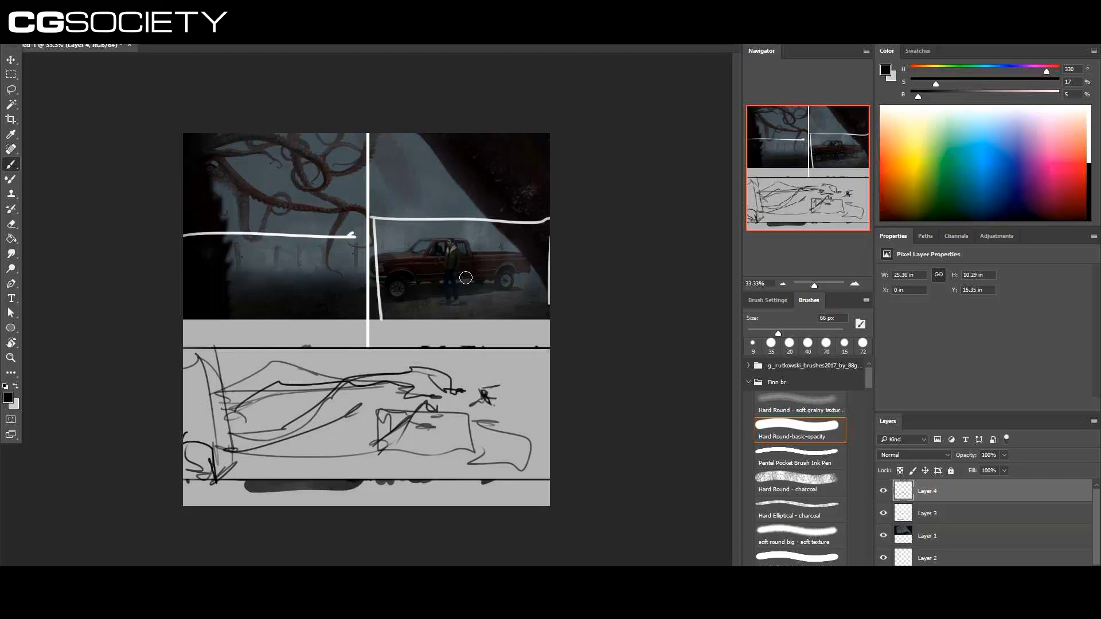
- Examine the Dream Mist painting up close, then switch to the browser and compare the artist's neighbouring gallery images
key("ctrl+plus")
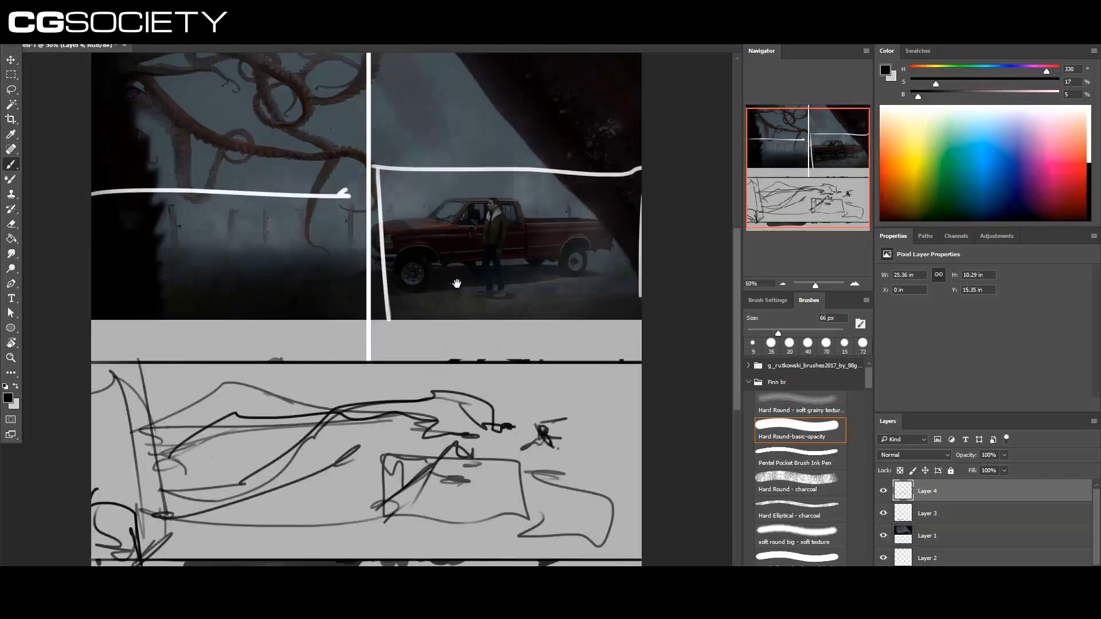
left_click_drag(456, 283, 467, 352)
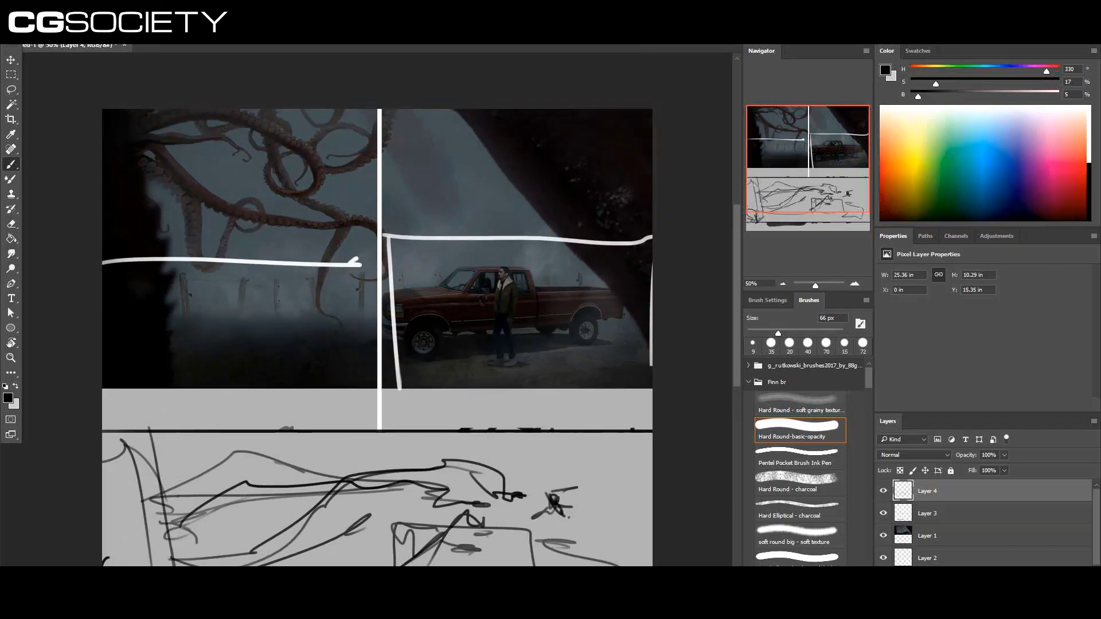
mouse_move(489, 574)
left_click(488, 548)
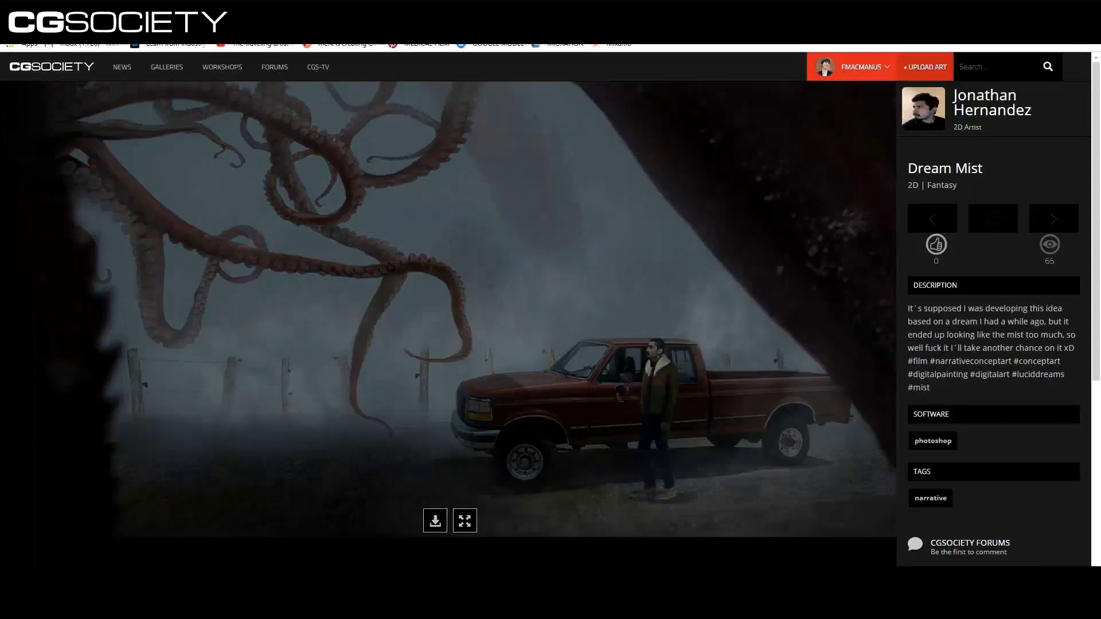
key("Right")
key("Left")
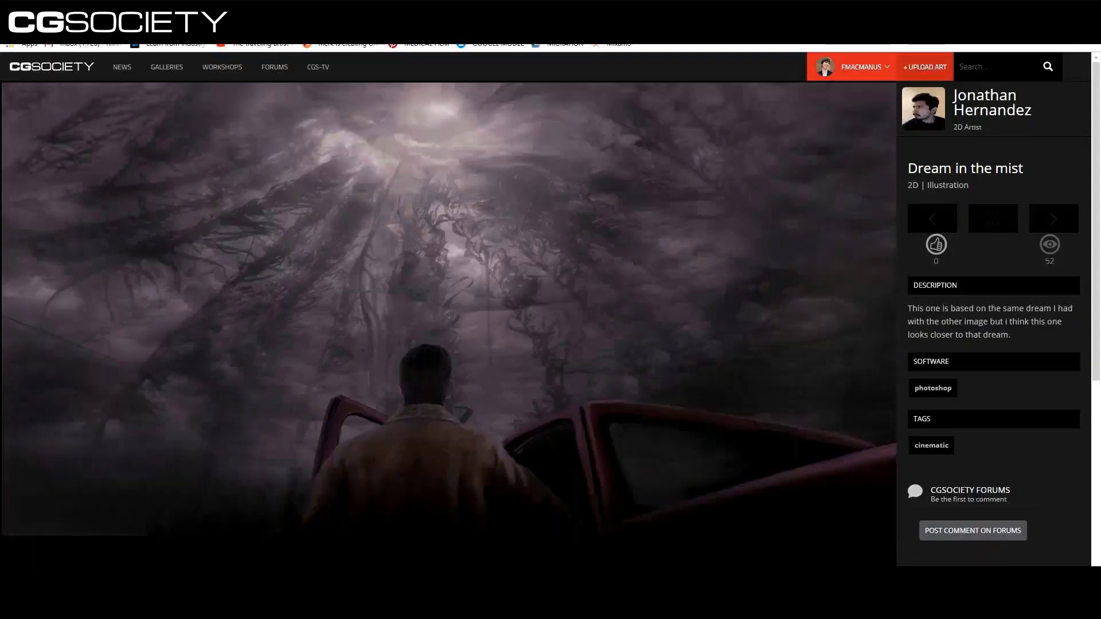
key("Left")
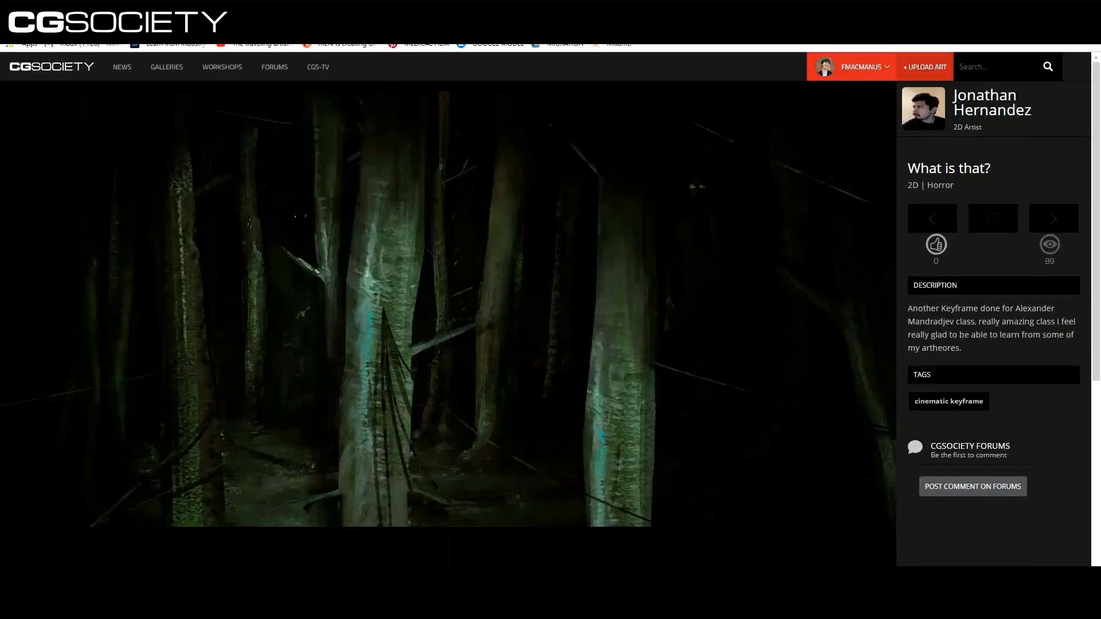
key("Right")
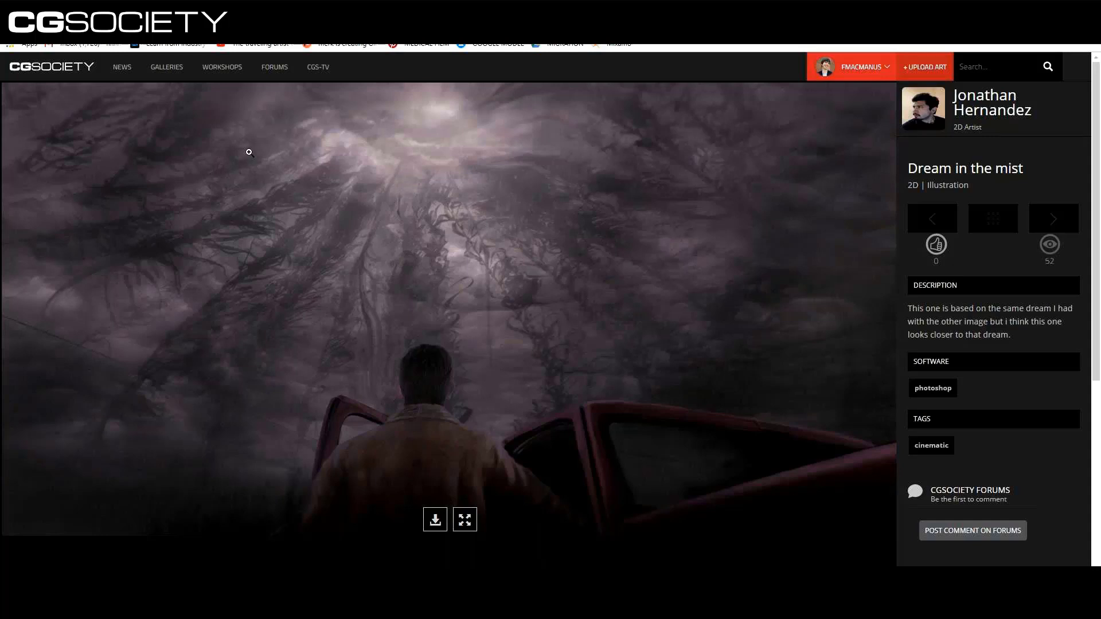
- Copy the "Dream in the mist" image from the web gallery and paste it into the sketch document in Photoshop
right_click(480, 320)
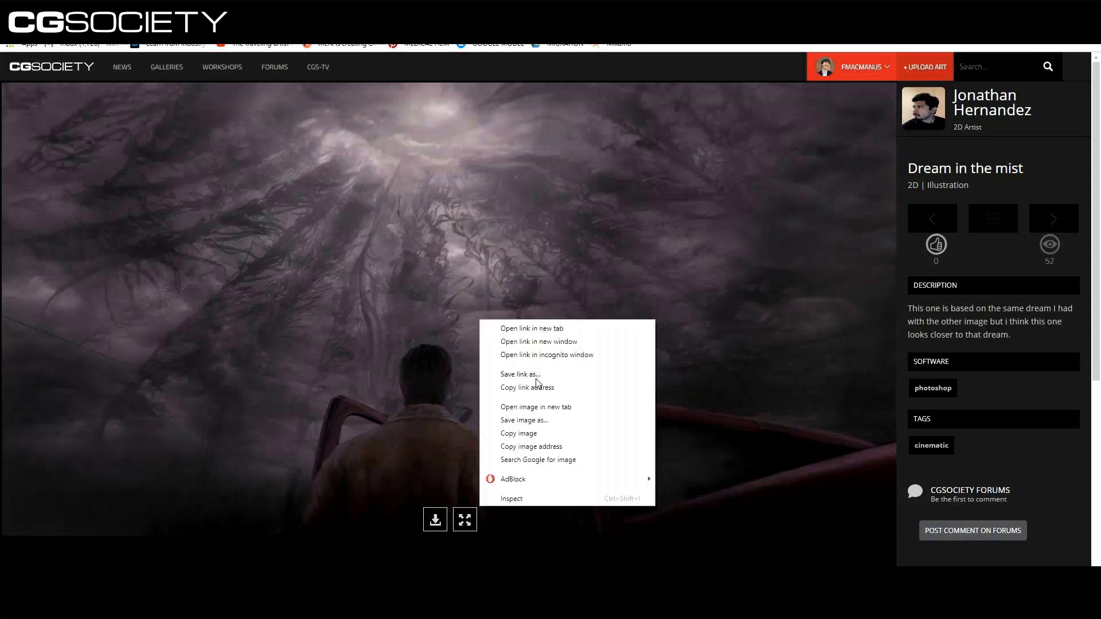
left_click(514, 436)
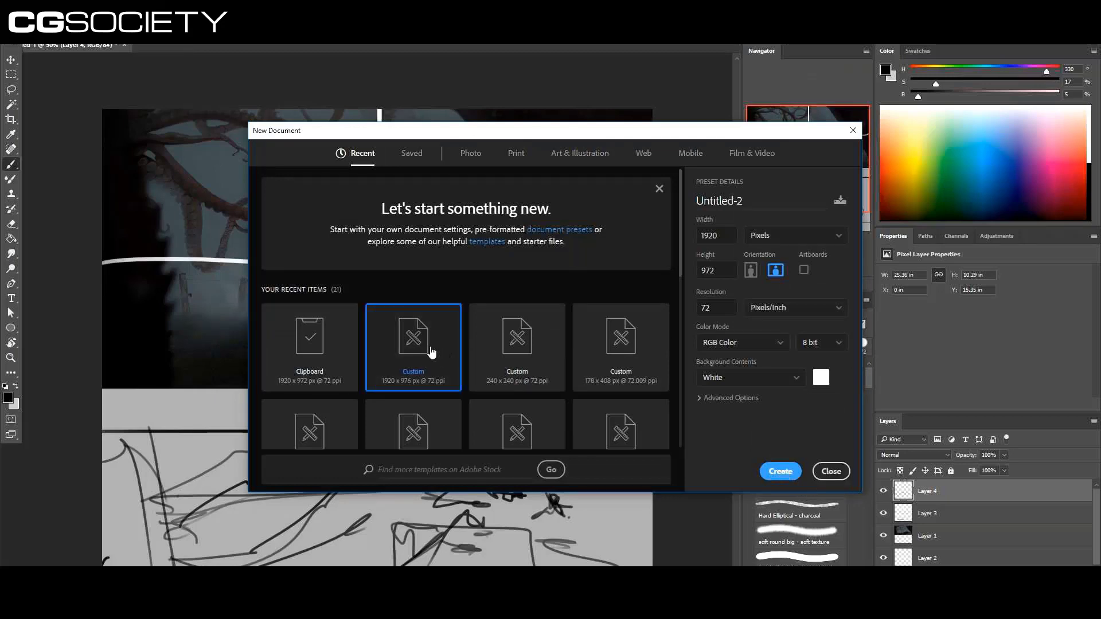
left_click(831, 471)
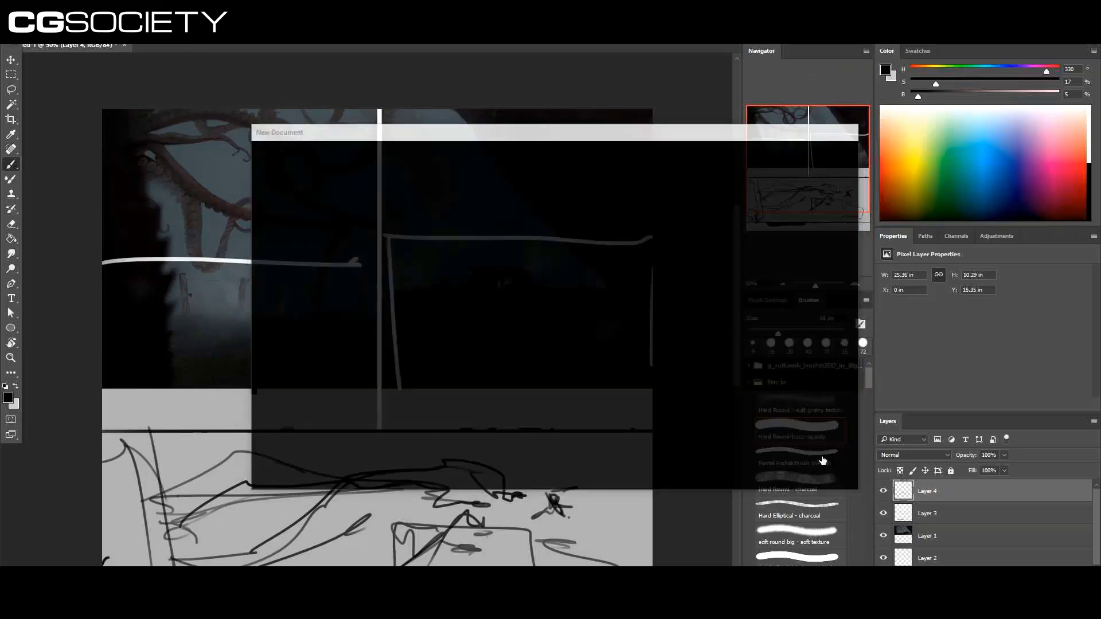
key("ctrl+v")
key("ctrl+v")
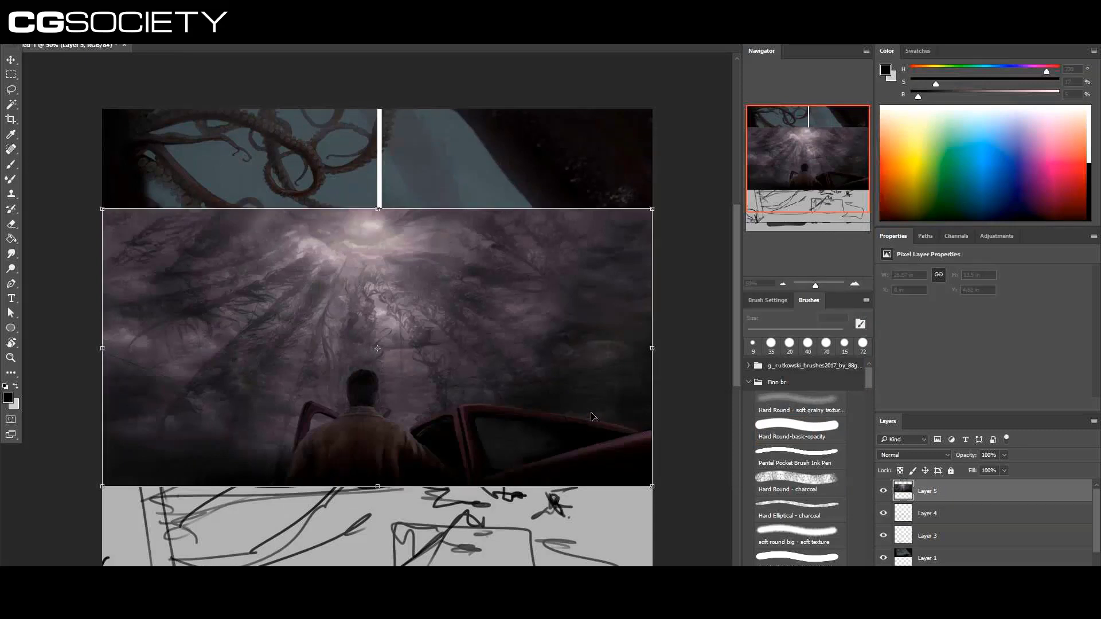
- Move the pasted image up over the Dream Mist painting and add a Black & White adjustment with an empty layer above it
left_click_drag(594, 414, 584, 317)
key("ctrl+alt+shift+b")
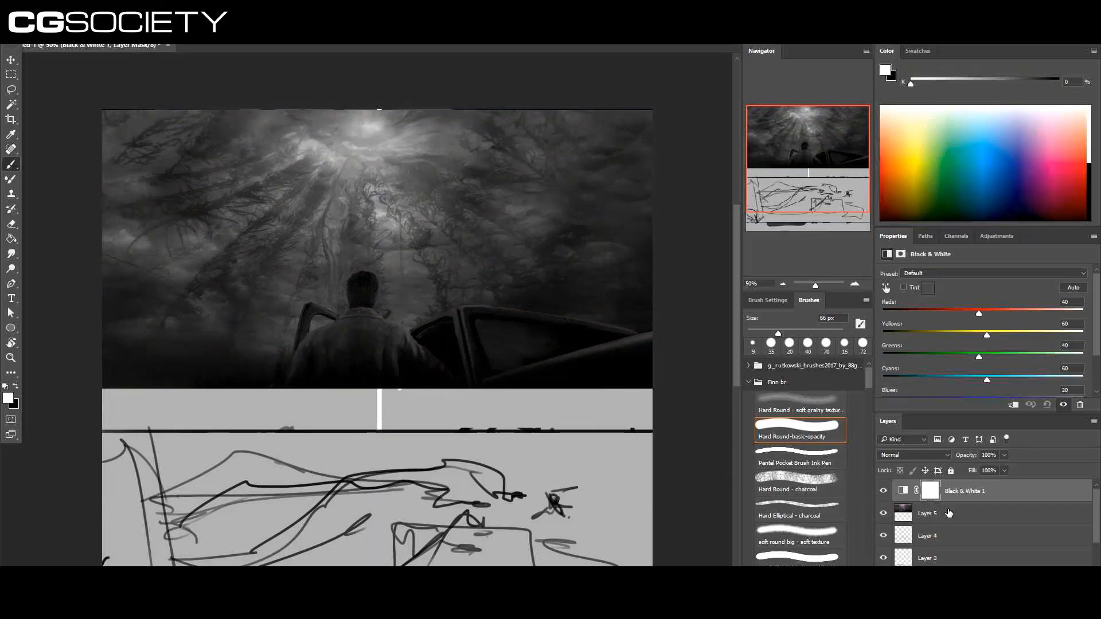
key("ctrl+shift+alt+n")
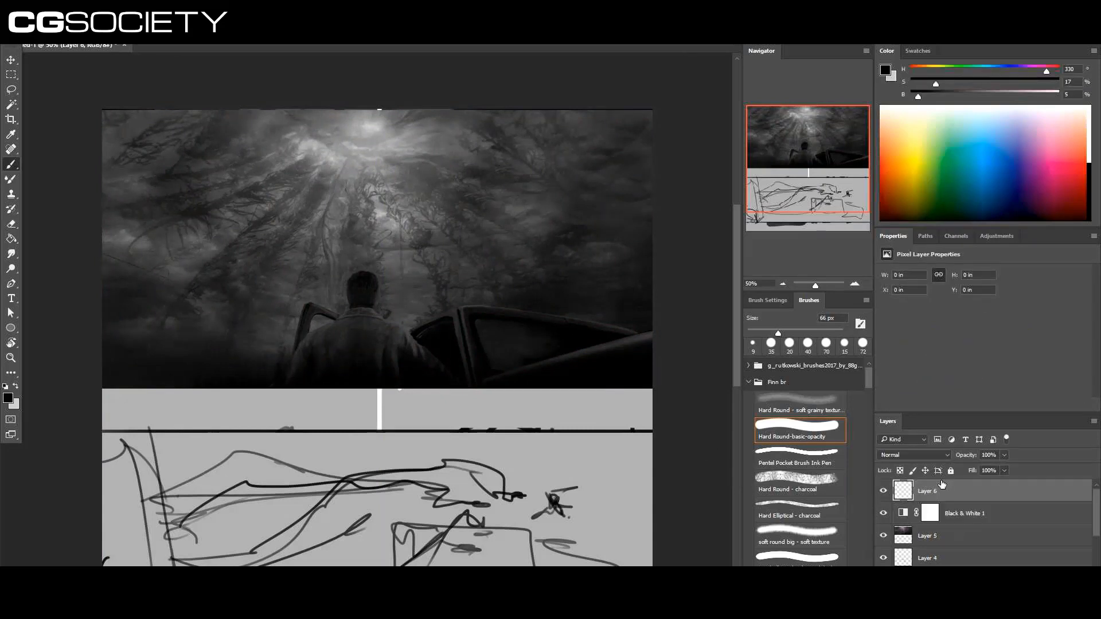
- Try tracing the ground, figure and car silhouette and the diagonal sky rays with a sampled dark tone and a 25 px brush
left_click(364, 299, "alt")
key("bracketright")
key("bracketright")
key("bracketright")
key("bracketright")
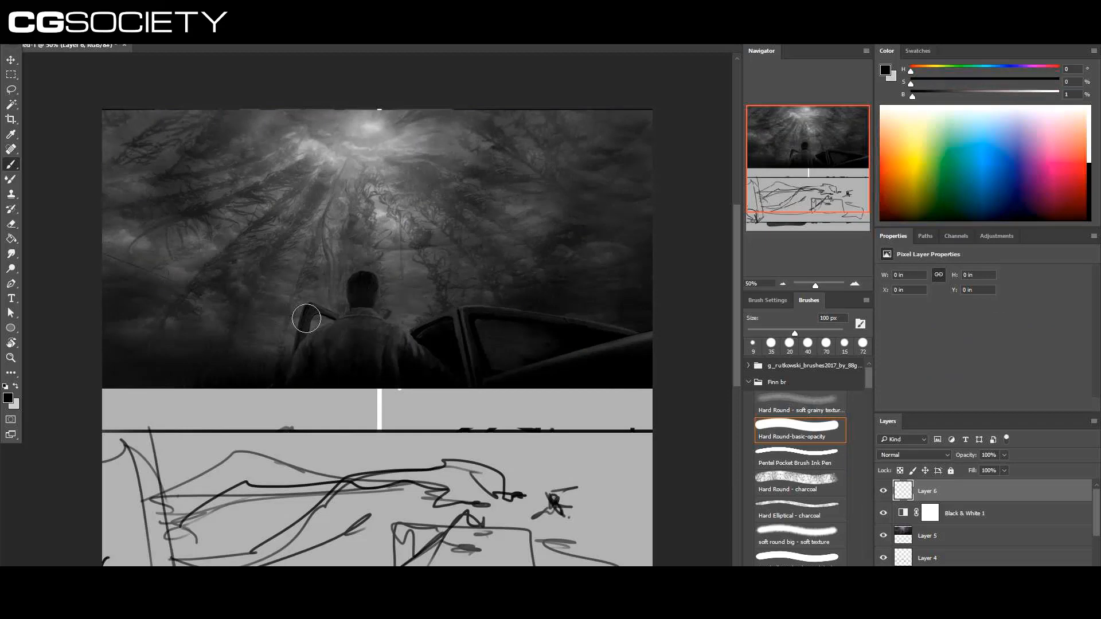
key("bracketleft")
key("bracketleft")
key("bracketleft")
key("bracketleft")
key("bracketleft")
key("bracketleft")
key("bracketleft")
key("bracketleft")
key("bracketright")
mouse_move(99, 355)
left_mouse_down()
mouse_move(178, 352)
mouse_move(288, 305)
mouse_move(341, 259)
mouse_move(425, 315)
mouse_move(496, 302)
mouse_move(657, 315)
mouse_move(647, 403)
left_mouse_up()
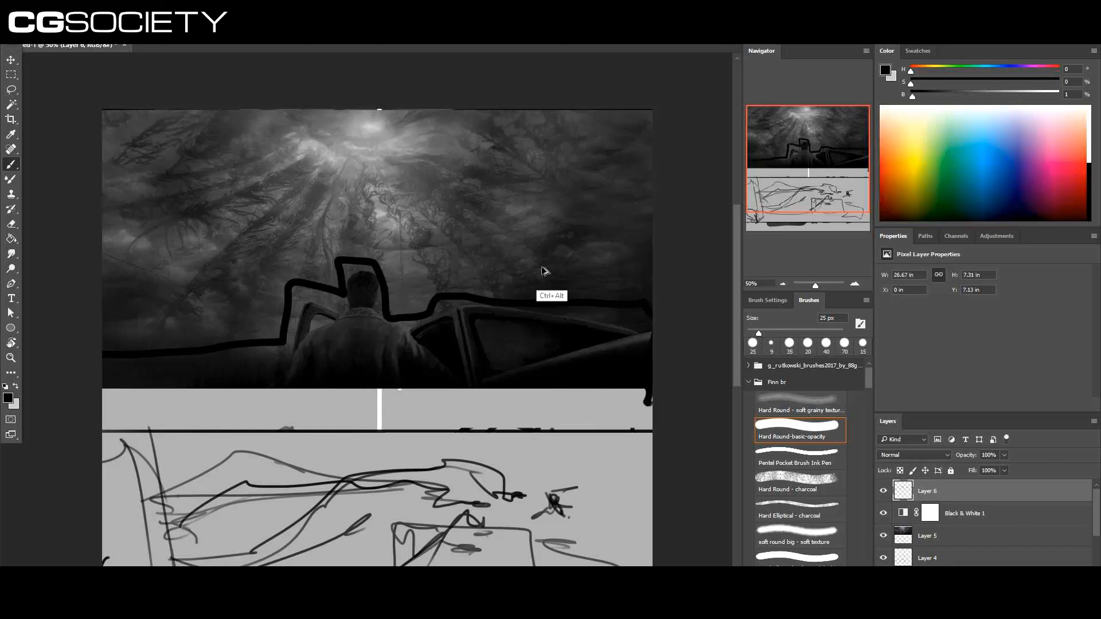
mouse_move(177, 293)
left_mouse_down()
mouse_move(261, 210)
mouse_move(208, 299)
mouse_move(325, 219)
mouse_move(328, 232)
left_mouse_up()
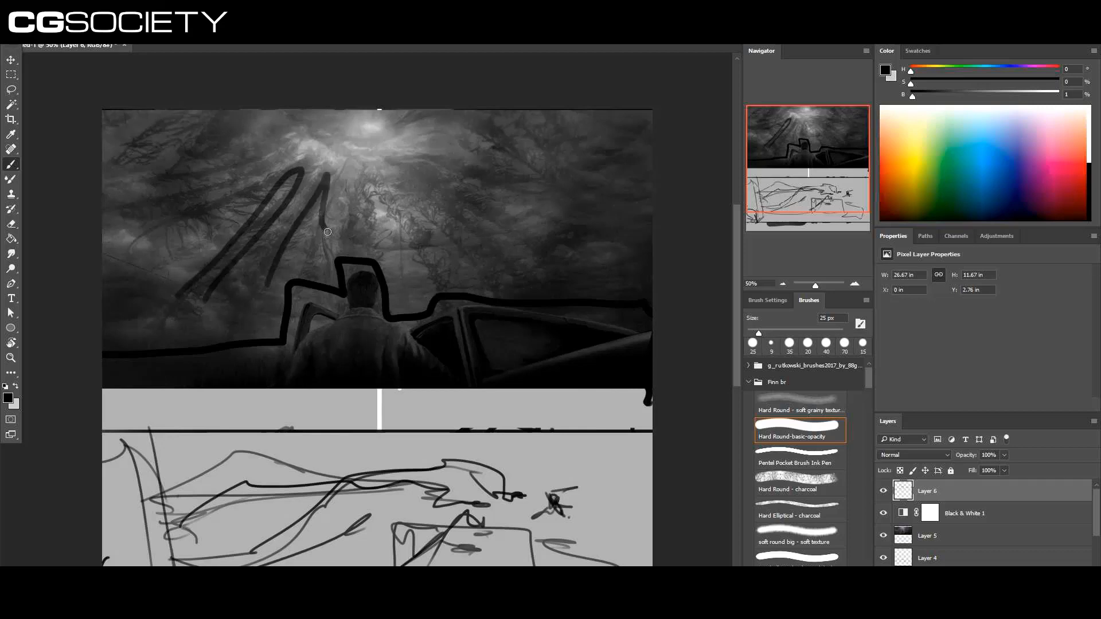
key("Delete")
- On a new layer, paint diagonal ray strokes left of the figure in light grey at 73% brightness, starting with a 25 px brush
key("ctrl+alt+shift+n")
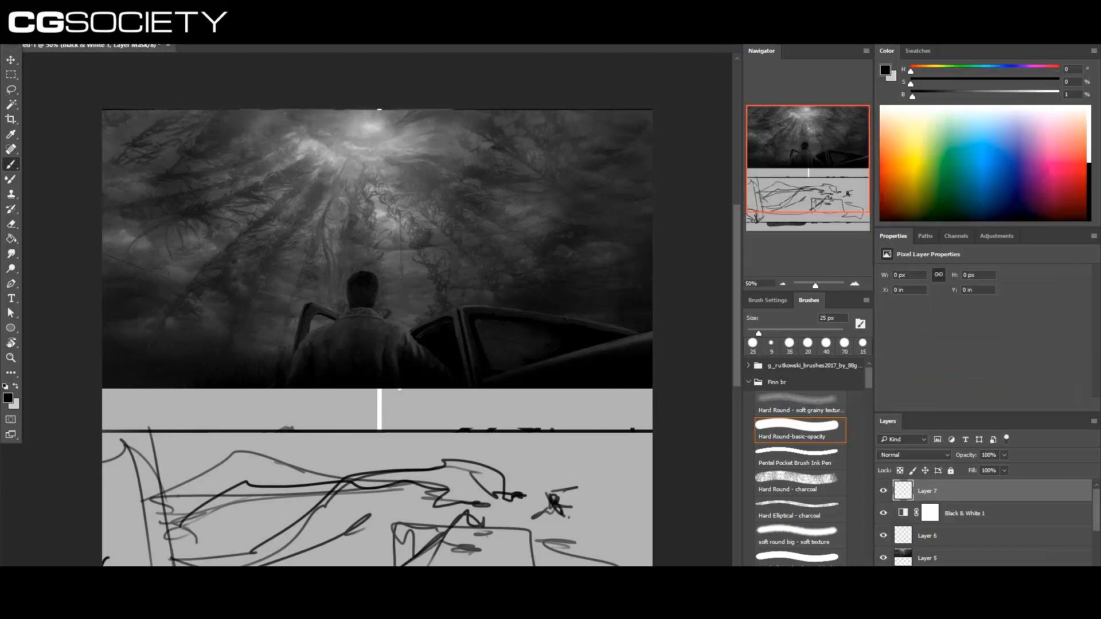
left_click(356, 183, "alt")
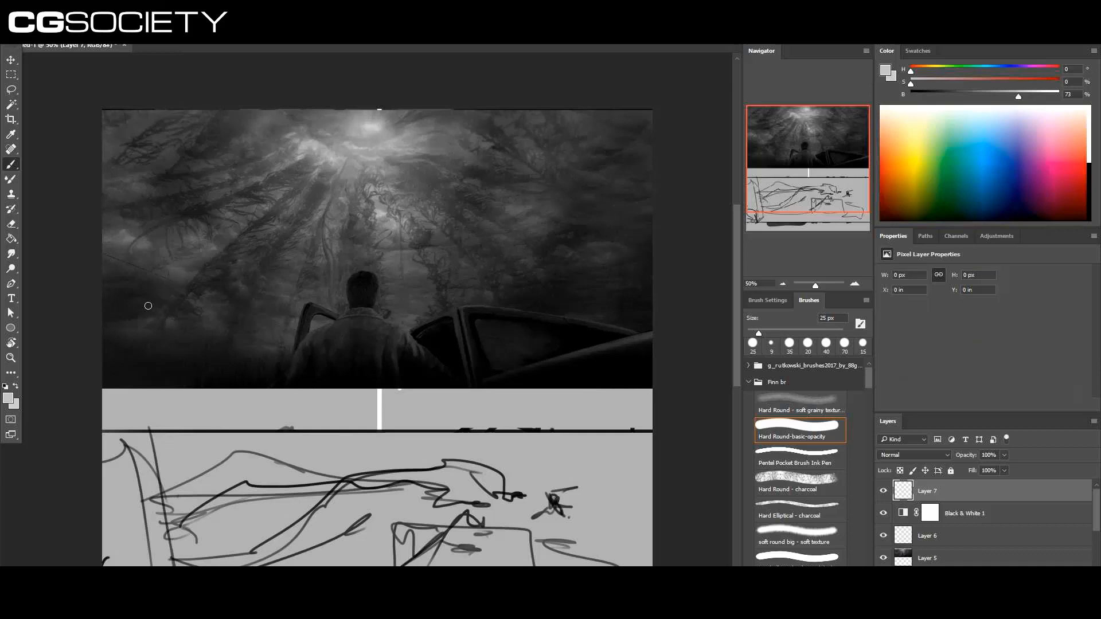
mouse_move(154, 301)
left_mouse_down()
mouse_move(184, 260)
mouse_move(205, 251)
mouse_move(200, 239)
mouse_move(237, 227)
mouse_move(282, 186)
mouse_move(213, 321)
left_mouse_up()
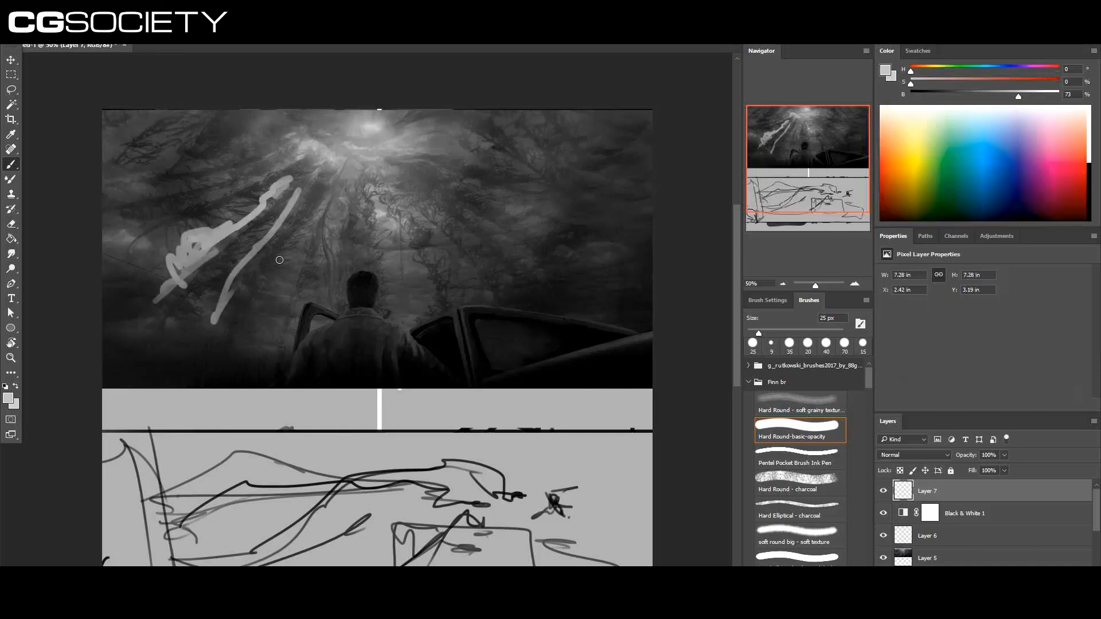
key("bracketright")
key("bracketright")
mouse_move(310, 221)
left_mouse_down()
mouse_move(259, 324)
mouse_move(313, 187)
mouse_move(339, 191)
mouse_move(303, 304)
mouse_move(321, 212)
mouse_move(336, 284)
left_mouse_up()
- Paint light rays right of the figure and block in the right side of the sky, enlarging the brush to 175 px
key("bracketright")
key("bracketright")
key("bracketright")
mouse_move(378, 200)
left_mouse_down()
mouse_move(398, 306)
mouse_move(422, 290)
mouse_move(491, 290)
mouse_move(457, 224)
mouse_move(474, 233)
mouse_move(521, 128)
mouse_move(588, 229)
mouse_move(628, 246)
left_mouse_up()
key("bracketright")
key("bracketright")
key("bracketright")
key("bracketright")
key("bracketright")
key("bracketright")
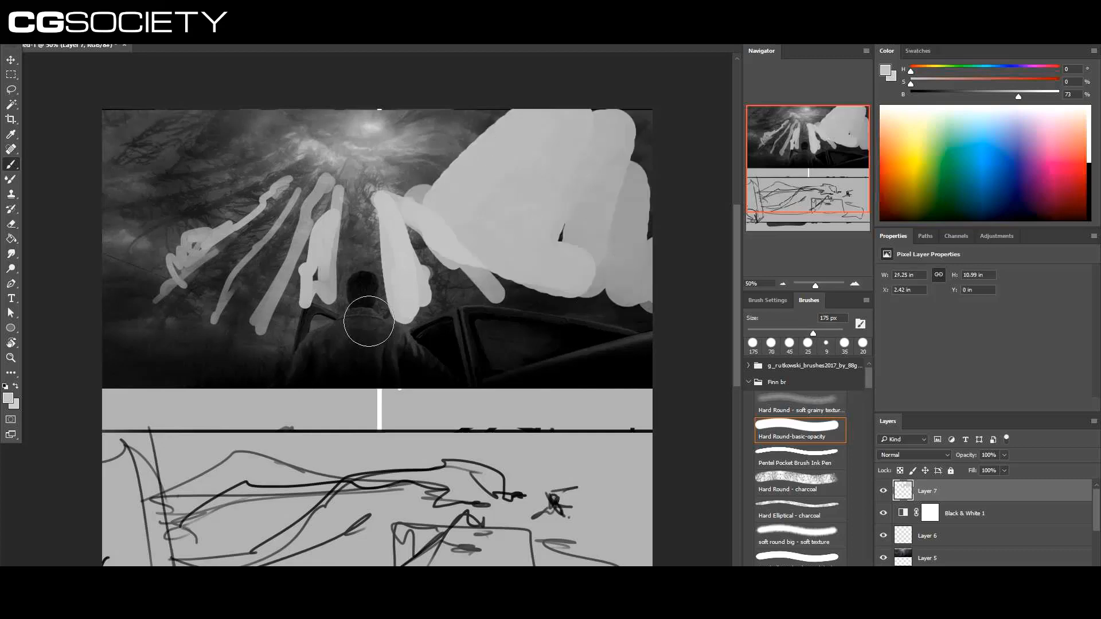
- Fill the remaining sky around the rays with light grey using a 200 px brush, and sample the dark tone of the car
mouse_move(276, 218)
left_mouse_down()
mouse_move(240, 356)
mouse_move(287, 241)
left_mouse_up()
key("bracketright")
mouse_move(172, 355)
left_mouse_down()
mouse_move(144, 143)
mouse_move(237, 204)
mouse_move(344, 246)
mouse_move(233, 98)
mouse_move(459, 149)
mouse_move(252, 285)
left_mouse_up()
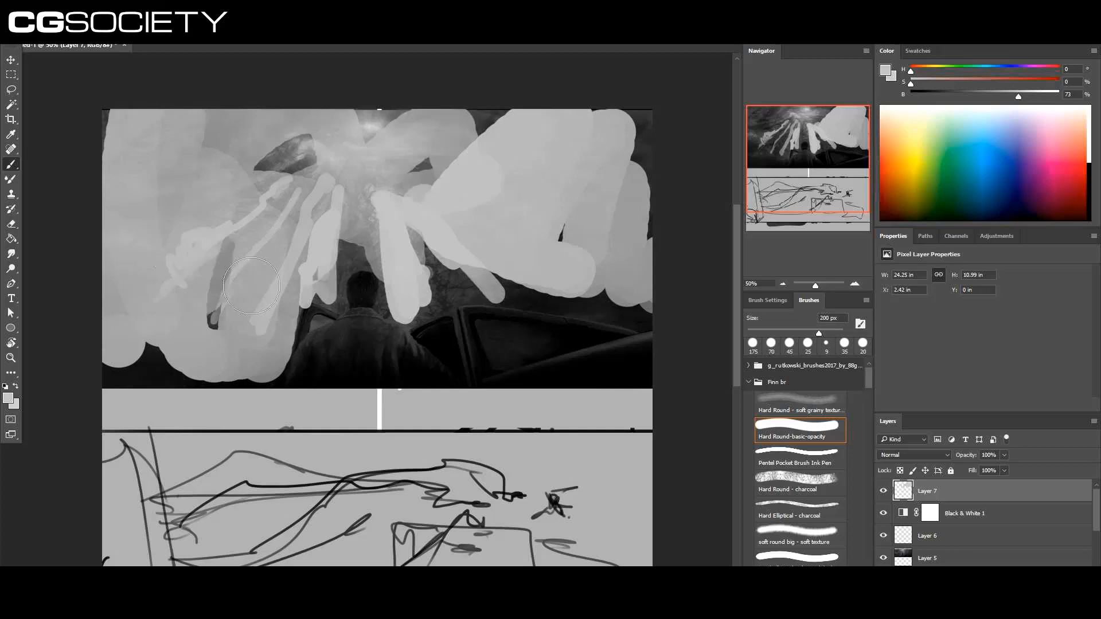
mouse_move(401, 246)
left_mouse_down()
mouse_move(516, 224)
mouse_move(631, 258)
left_mouse_up()
left_click(625, 344, "alt")
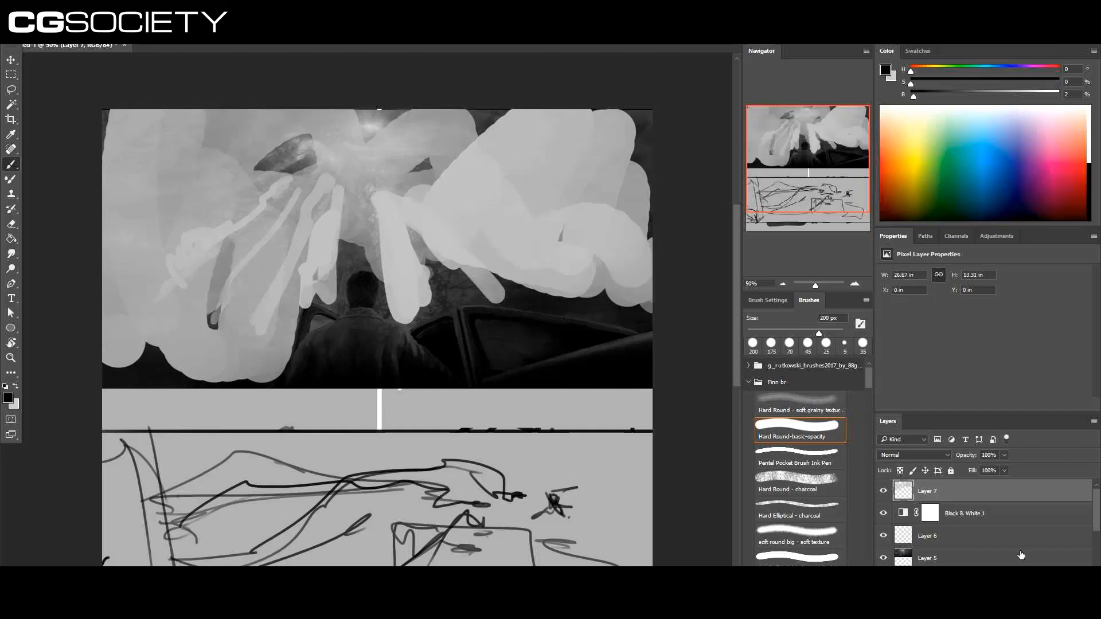
- Add a new layer at the top of the stack for dark strokes and reduce the brush to 35 px
left_click(1009, 573)
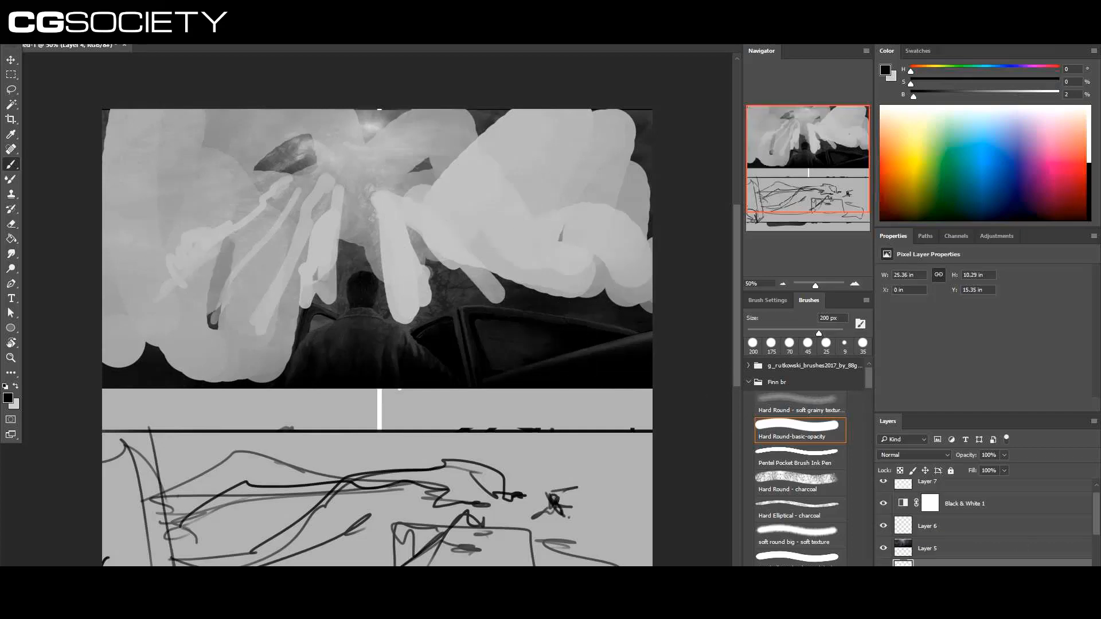
left_click(1038, 499)
key("alt+bracketright")
key("ctrl+shift+alt+n")
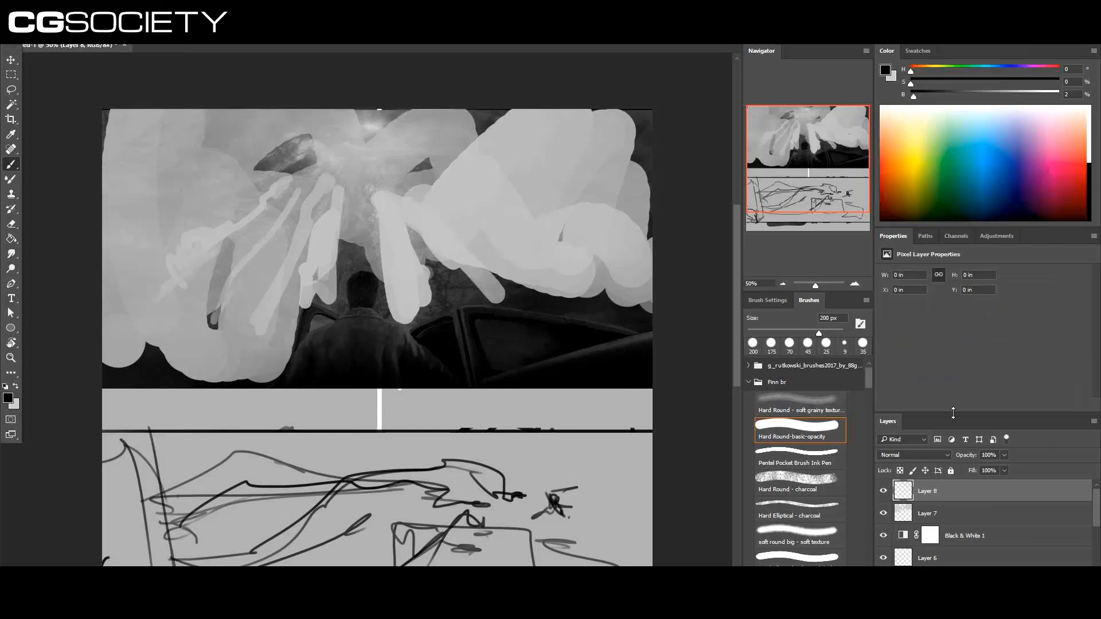
key("bracketleft")
key("bracketleft")
key("bracketleft")
key("bracketleft")
key("bracketleft")
key("bracketleft")
key("bracketleft")
key("bracketleft")
key("bracketleft")
key("bracketleft")
- Try a wide dark arc sweeping across the sky and figure, undo it, and reduce the brush to 25 px
left_click_drag(117, 248, 624, 240)
key("bracketleft")
key("bracketleft")
key("bracketleft")
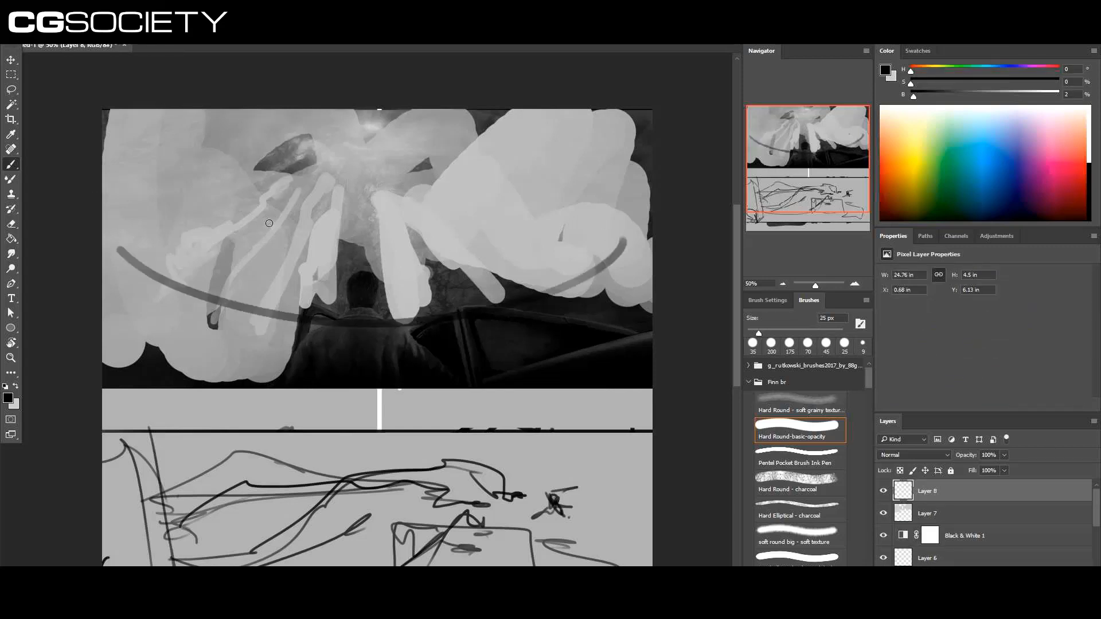
key("ctrl+z")
- Draw near-black lines along the central light rays and outline the shapes either side of the glow with the 25 px brush
left_click_drag(343, 153, 297, 168)
left_click_drag(293, 178, 235, 347)
mouse_move(288, 225)
left_mouse_down()
mouse_move(297, 169)
mouse_move(343, 172)
mouse_move(337, 185)
left_mouse_up()
mouse_move(427, 168)
left_mouse_down()
mouse_move(416, 140)
mouse_move(553, 167)
mouse_move(536, 282)
mouse_move(533, 143)
mouse_move(441, 166)
left_mouse_up()
mouse_move(379, 150)
left_mouse_down()
mouse_move(367, 269)
mouse_move(333, 281)
mouse_move(326, 310)
left_mouse_up()
mouse_move(328, 227)
left_mouse_down()
mouse_move(308, 283)
mouse_move(338, 172)
left_mouse_up()
mouse_move(399, 189)
left_mouse_down()
mouse_move(409, 310)
mouse_move(391, 309)
left_mouse_up()
- Hatch a near-black mass along the sky's upper-left edge and add long diagonal ray lines fanning out below it
left_click_drag(265, 141, 226, 108)
mouse_move(182, 109)
left_mouse_down()
mouse_move(74, 233)
mouse_move(103, 203)
left_mouse_up()
mouse_move(138, 150)
left_mouse_down()
mouse_move(106, 242)
mouse_move(95, 369)
left_mouse_up()
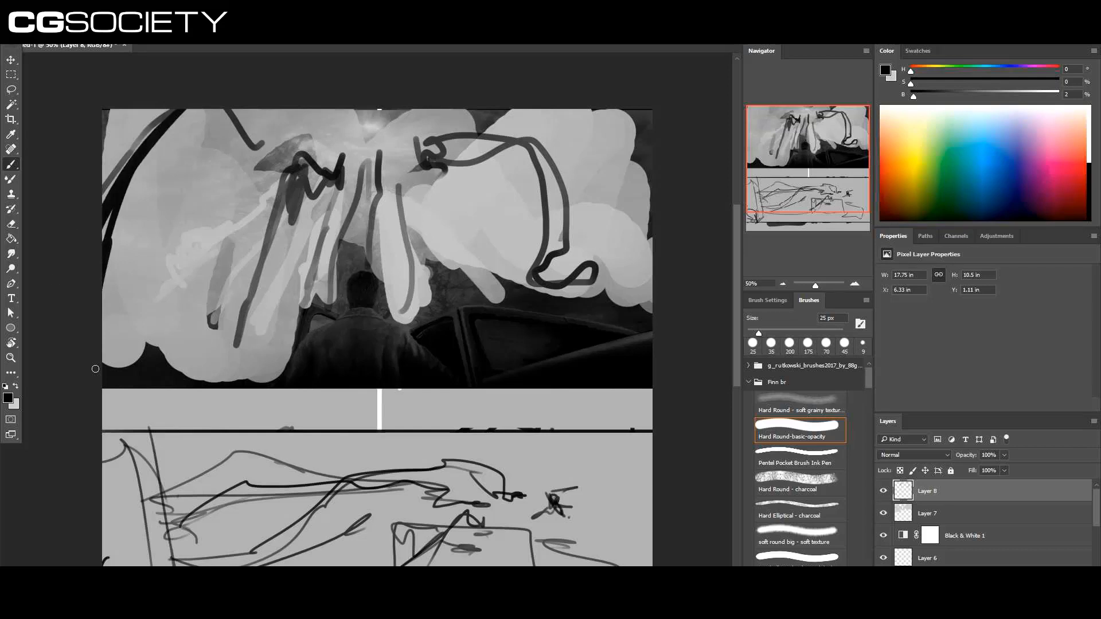
mouse_move(109, 297)
left_mouse_down()
mouse_move(132, 189)
mouse_move(166, 138)
mouse_move(204, 117)
mouse_move(232, 149)
mouse_move(332, 113)
mouse_move(331, 160)
left_mouse_up()
mouse_move(262, 171)
left_mouse_down()
mouse_move(138, 321)
mouse_move(171, 285)
left_mouse_up()
mouse_move(291, 143)
left_mouse_down()
mouse_move(169, 287)
mouse_move(184, 285)
left_mouse_up()
- Enlarge the brush to 50 px and add broader dark strokes among the rays on the image's left side
key("bracketright")
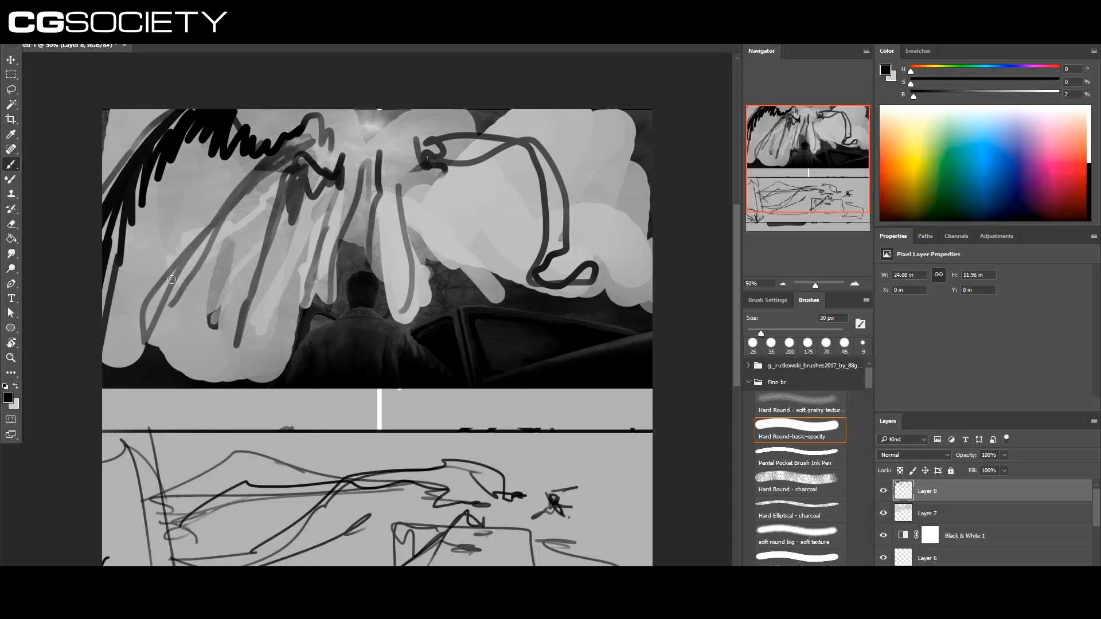
key("bracketright")
mouse_move(120, 228)
left_mouse_down()
mouse_move(232, 148)
mouse_move(128, 234)
mouse_move(113, 293)
left_mouse_up()
mouse_move(209, 238)
left_mouse_down()
mouse_move(164, 381)
mouse_move(210, 308)
left_mouse_up()
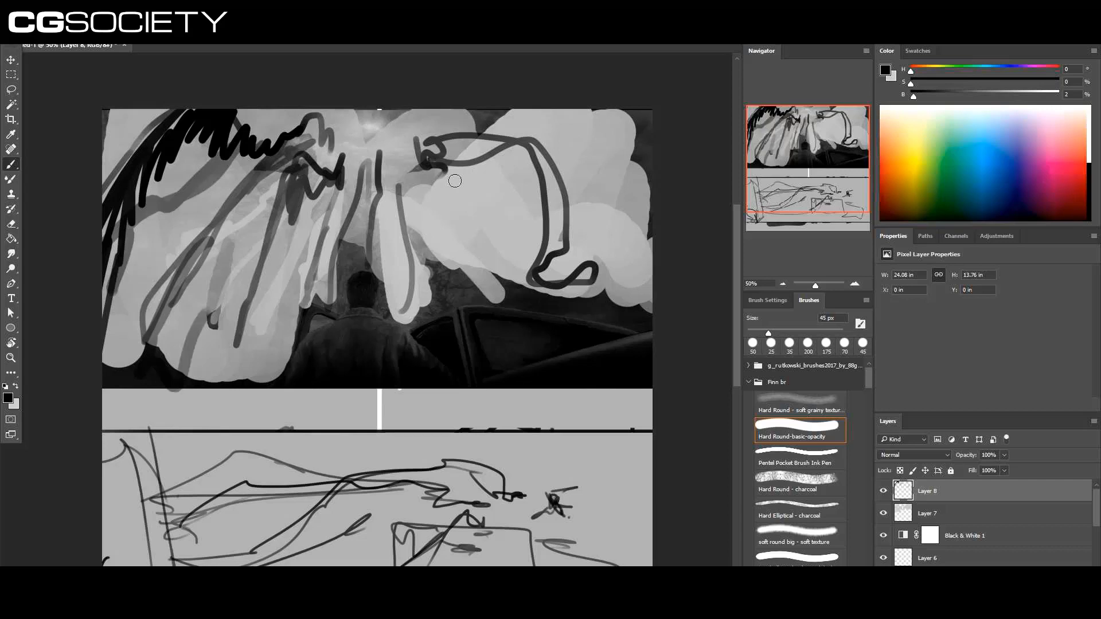
- Add dark contour lines to the rays and sky on the image's right side, starting at 45 px and finishing at 30 px
key("bracketleft")
left_click_drag(390, 156, 414, 304)
key("bracketright")
mouse_move(484, 112)
left_mouse_down()
mouse_move(656, 242)
mouse_move(623, 186)
left_mouse_up()
key("bracketleft")
key("bracketleft")
key("bracketleft")
mouse_move(439, 150)
left_mouse_down()
mouse_move(476, 207)
mouse_move(482, 267)
left_mouse_up()
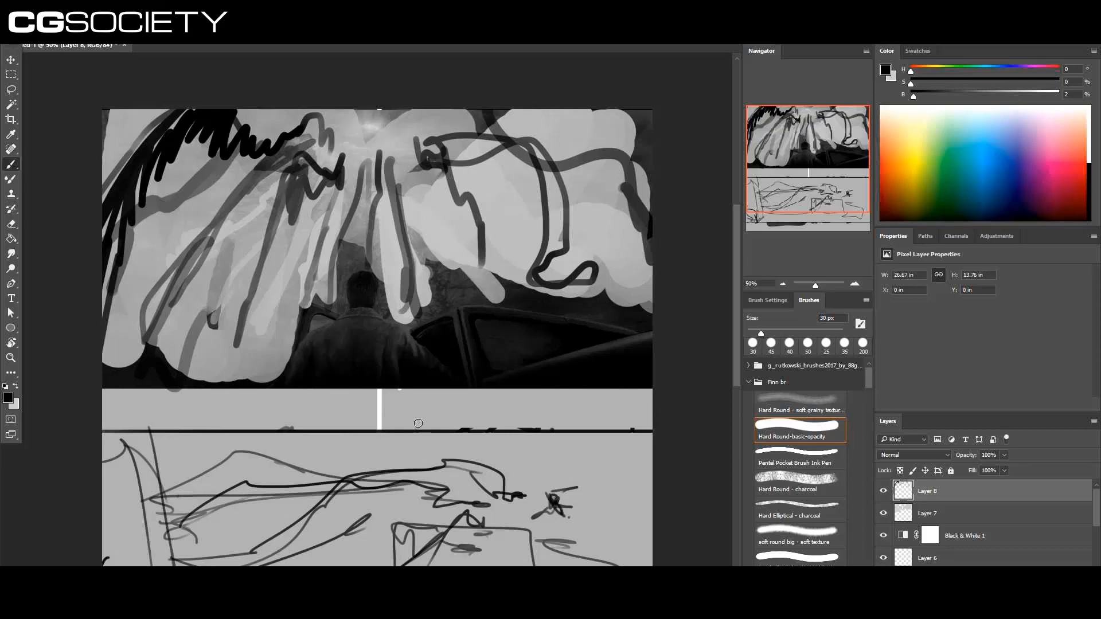
left_click(439, 432)
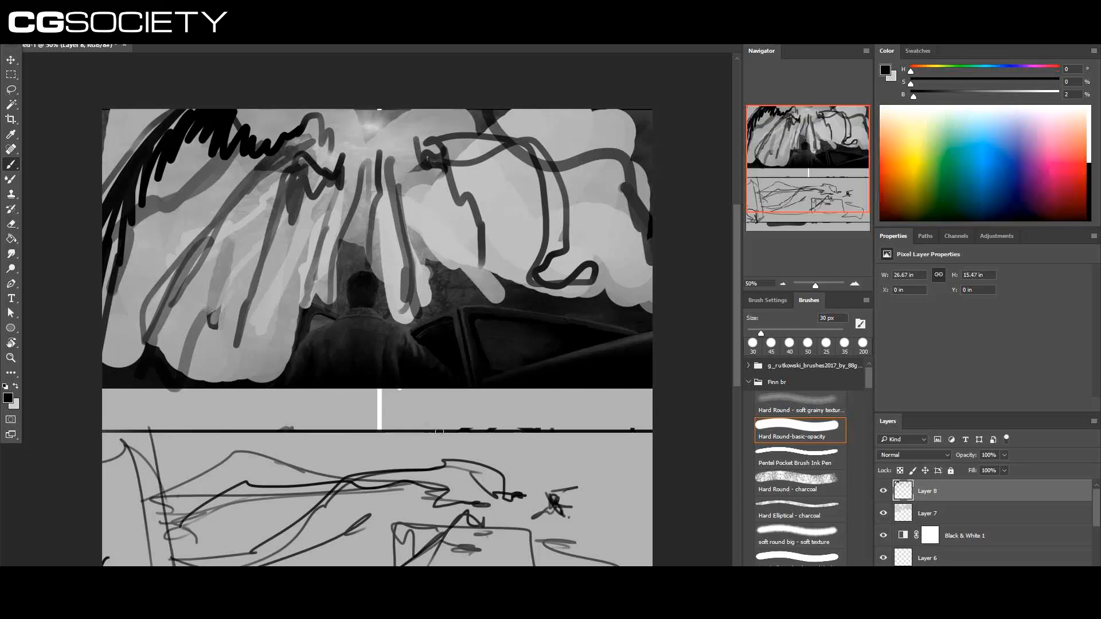